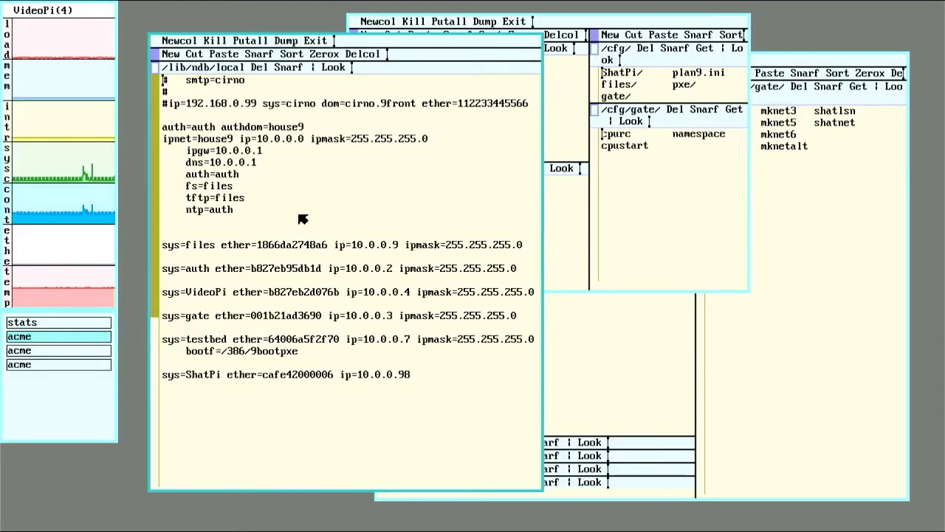
Examine the cpustart and namespace files in /cfg/gate and the mknet1 and mknet2 scripts in /rc/bin/gate
click(613, 229)
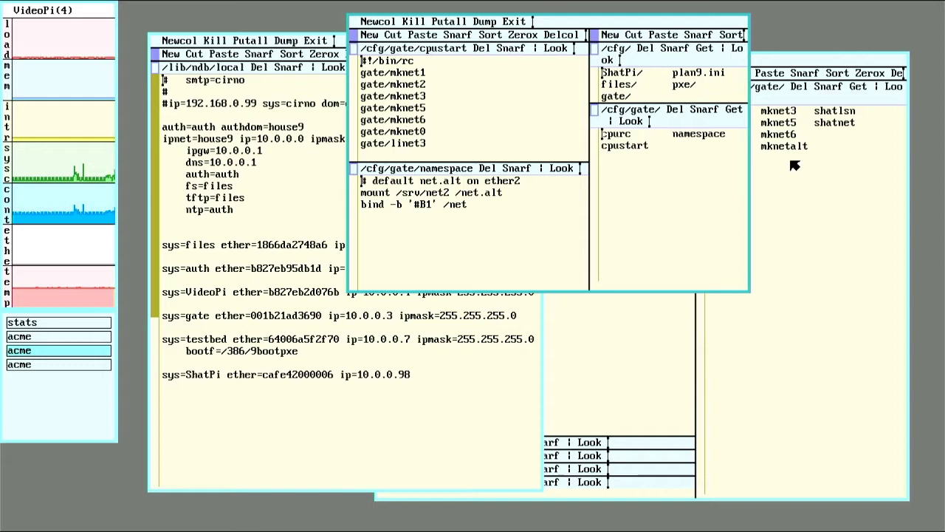
click(765, 226)
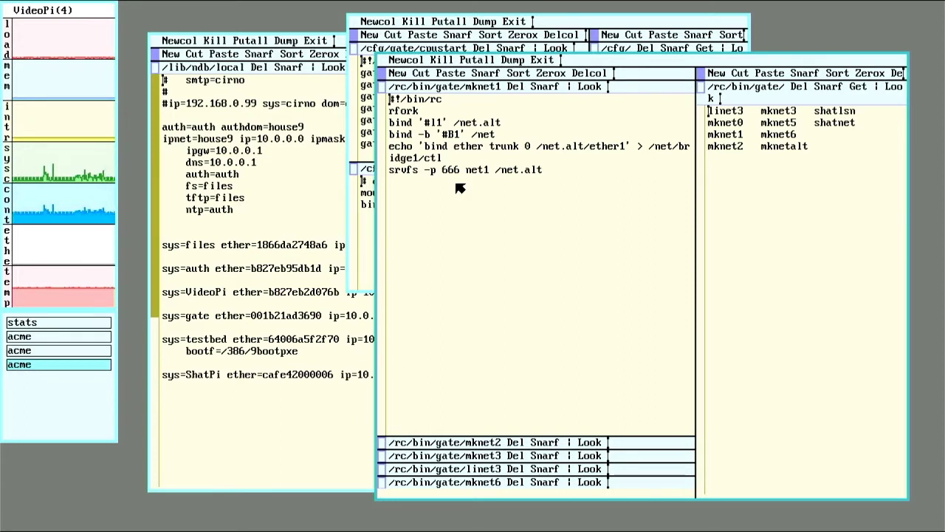
click(383, 443)
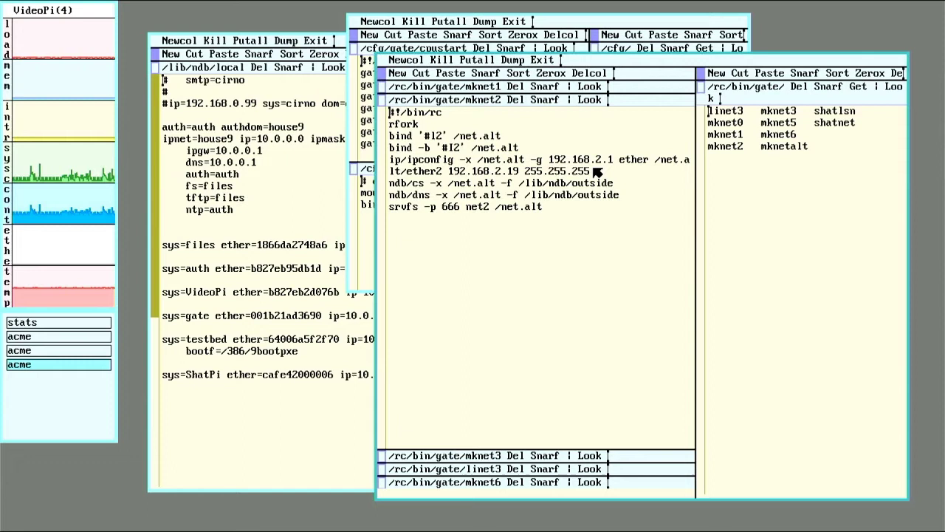
text(.0)
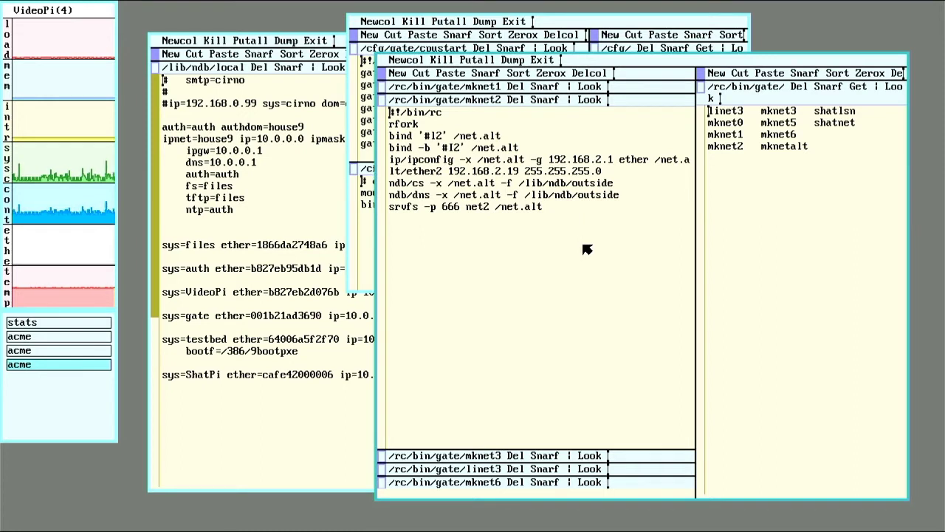
Revisit the /cfg/gate/namespace file and expand the mknet3 script in the /rc/bin/gate window
click(586, 26)
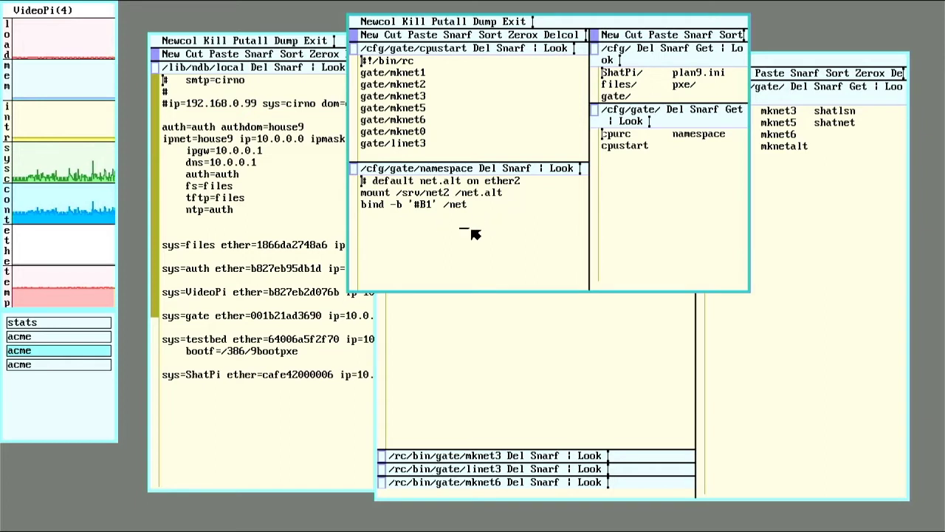
click(861, 329)
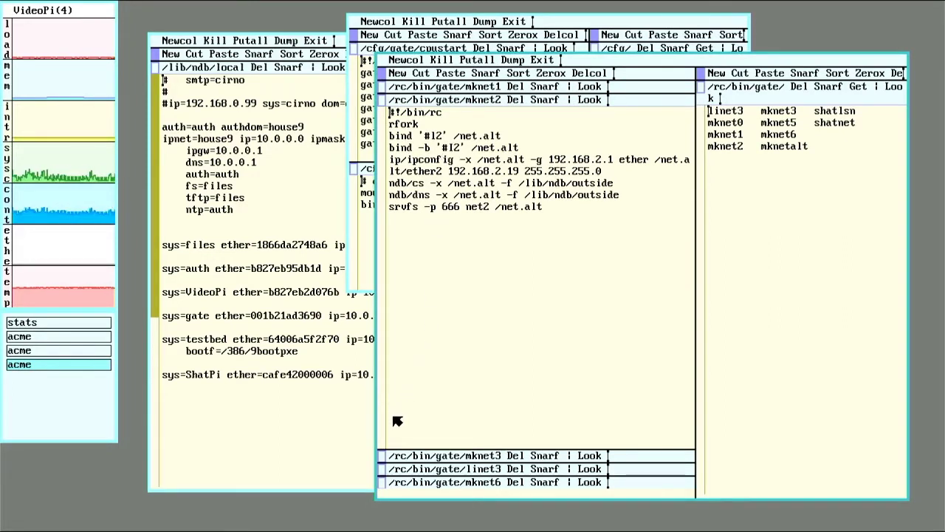
drag(381, 455, 383, 113)
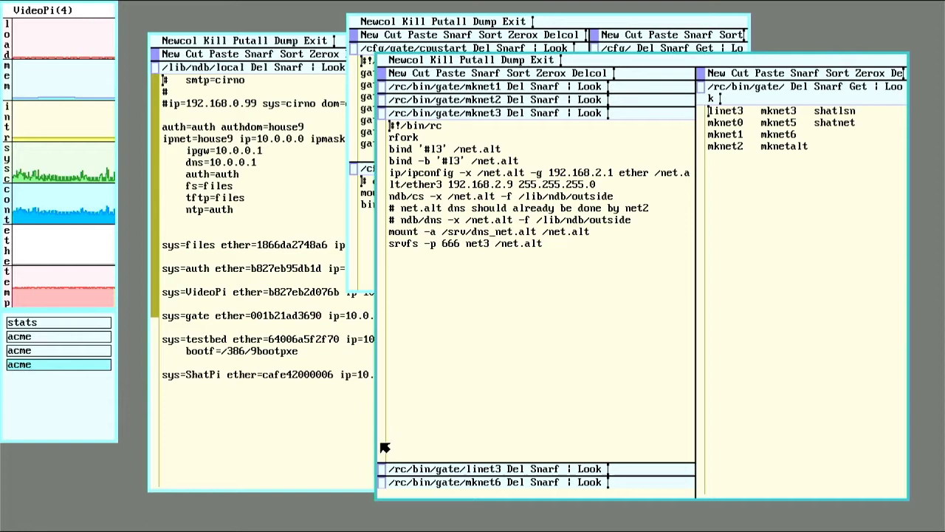
Expand the linet3 script and highlight the namespace file path /lib/ns.gate.net3 in its aux/listen command
click(385, 473)
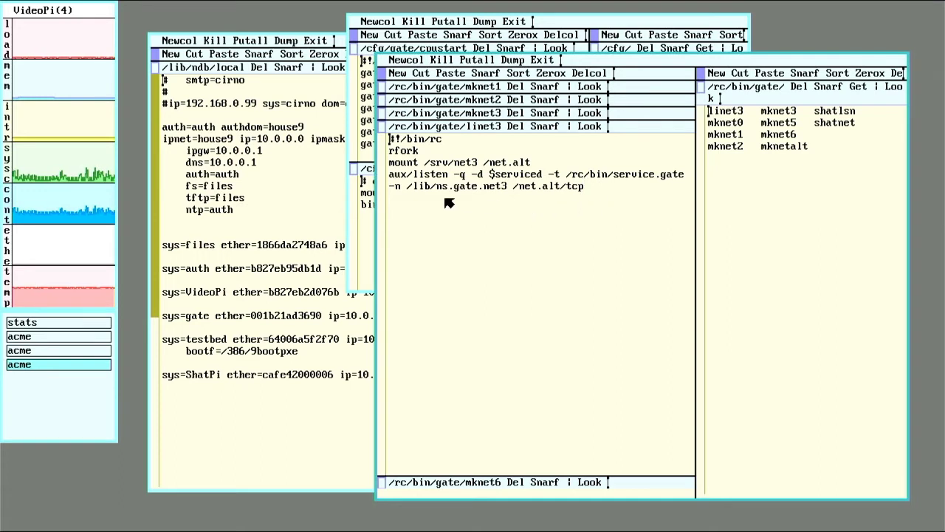
drag(406, 186, 508, 188)
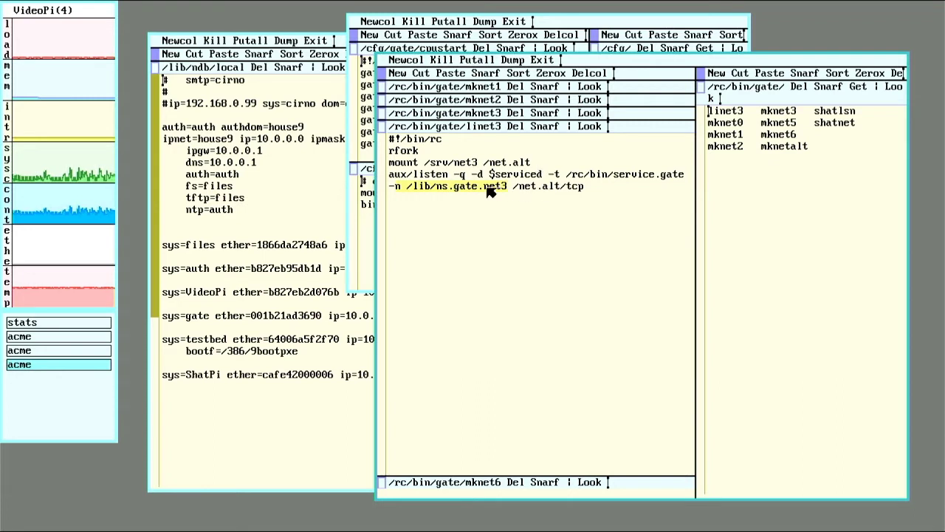
click(559, 199)
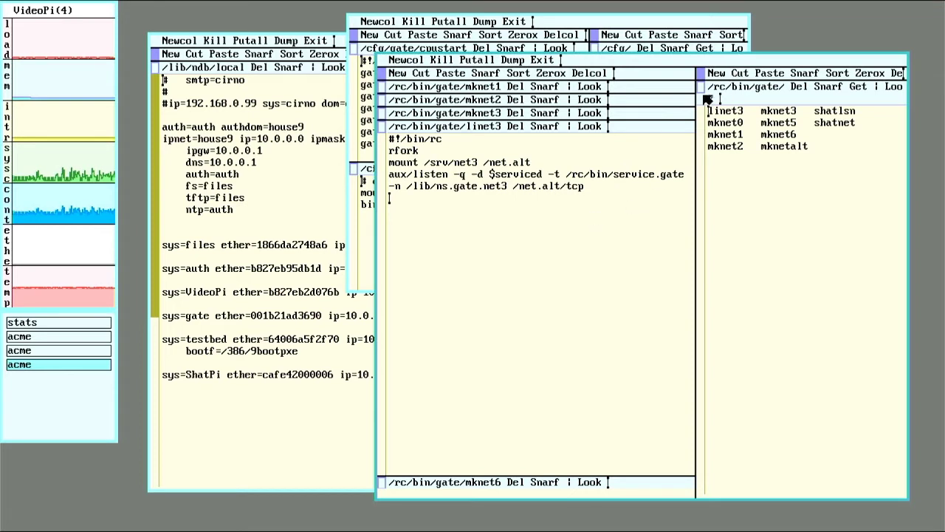
Open a new terminal window over the scripts and change its directory to /rc/bin/service.gate
right_click(839, 6)
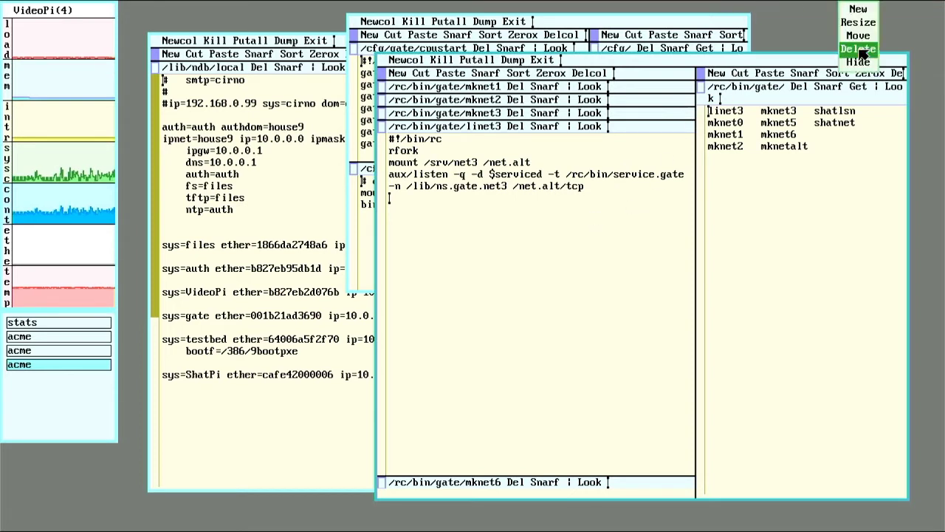
right_click(858, 9)
drag(867, 9, 379, 415)
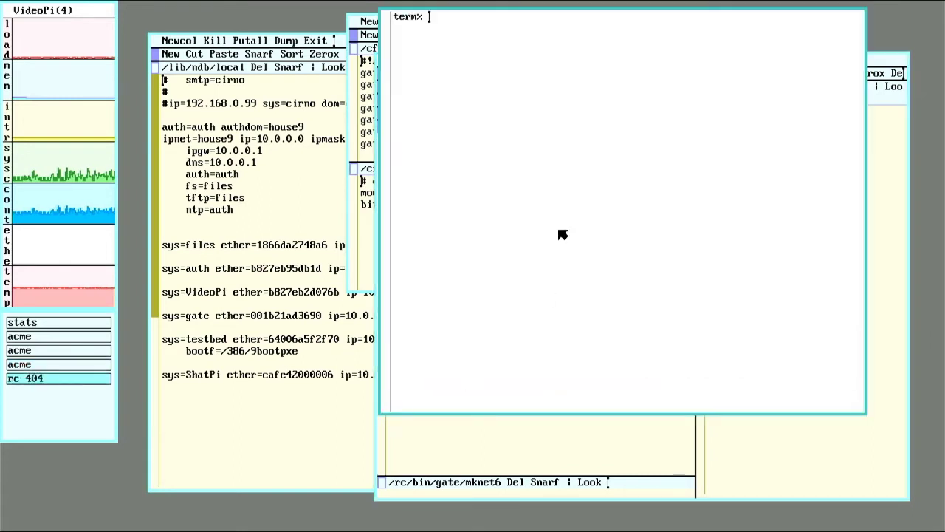
text(cd /)
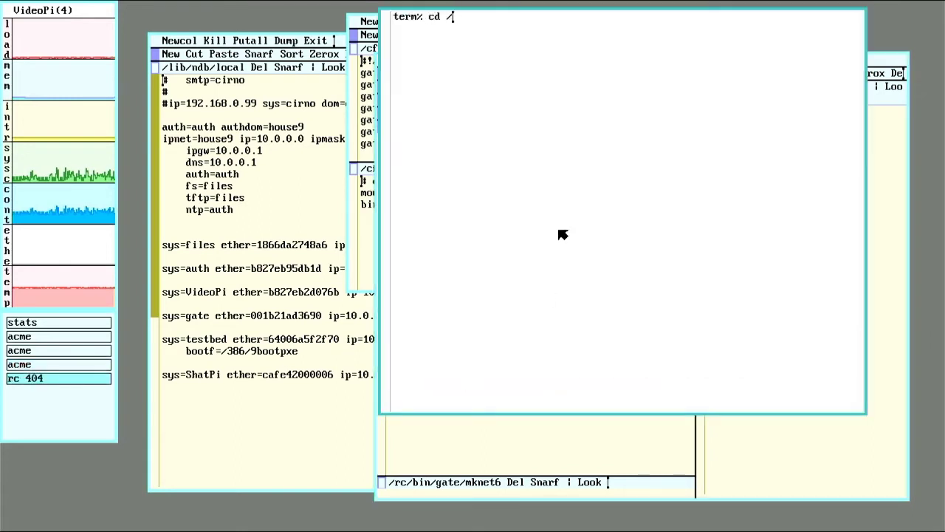
text(src/bin)
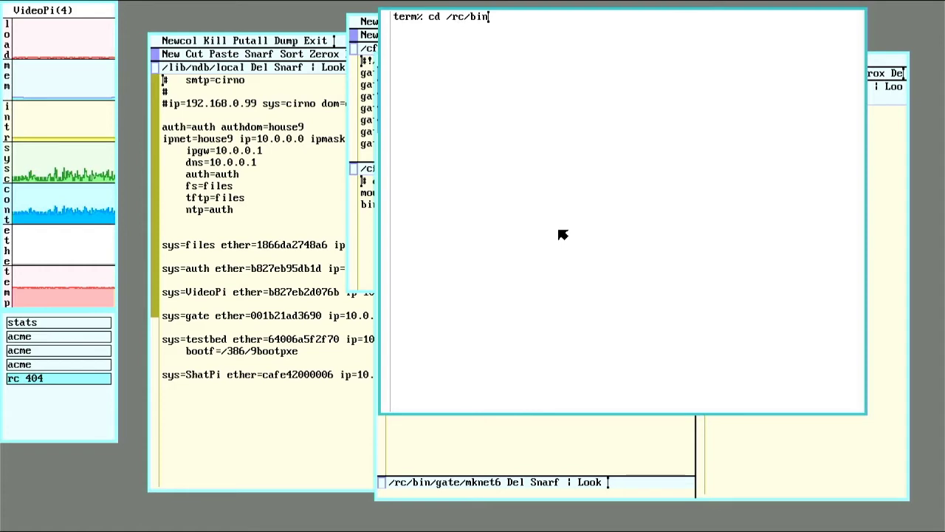
text(/service/)
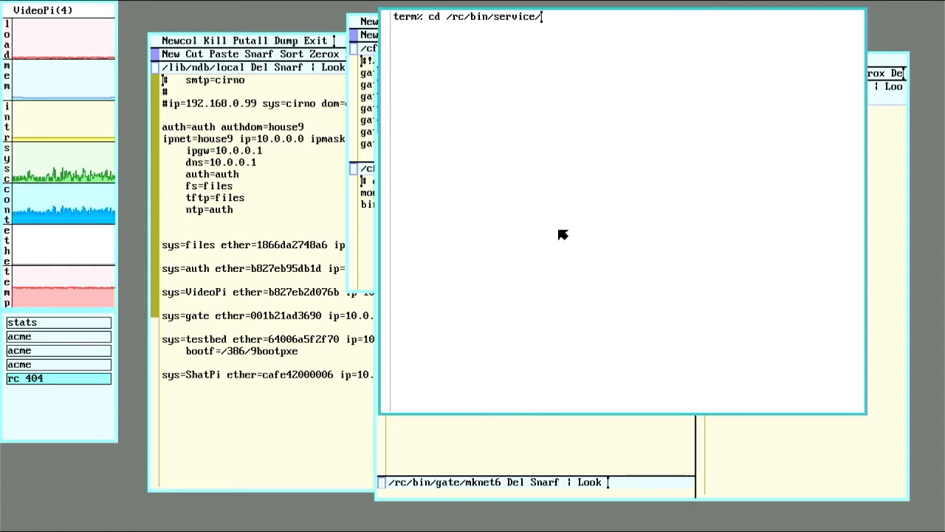
key(BackSpace)
text(.gate)
key(Return)
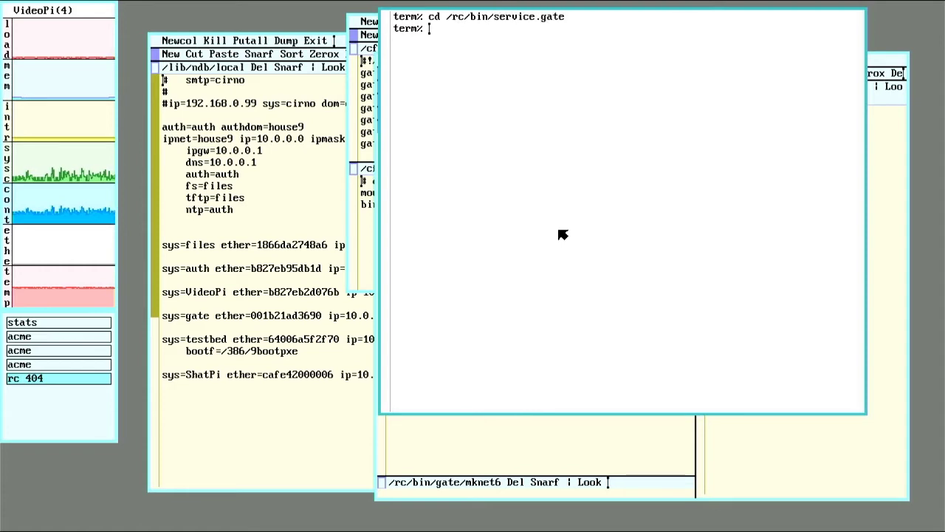
List the service.gate directory in long format and print the contents of the tcp567 file
text(ls -l)
key(Return)
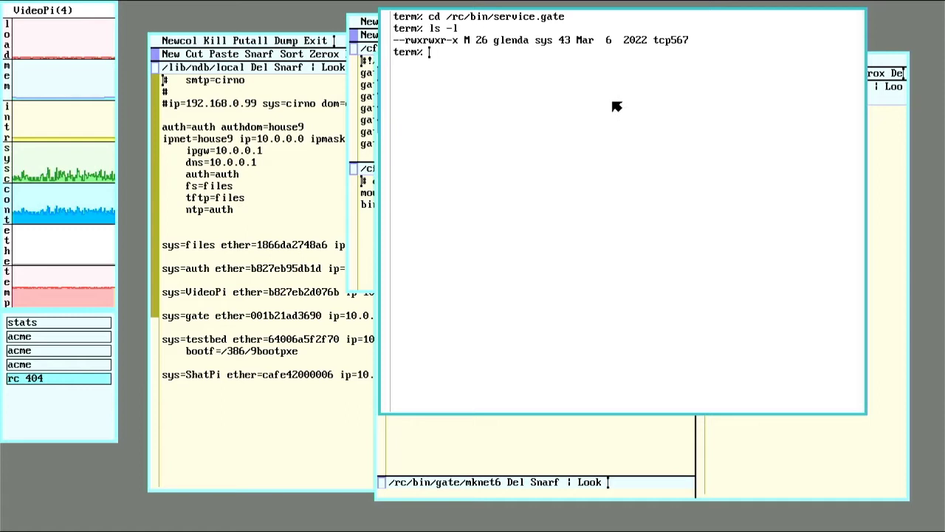
text(t )
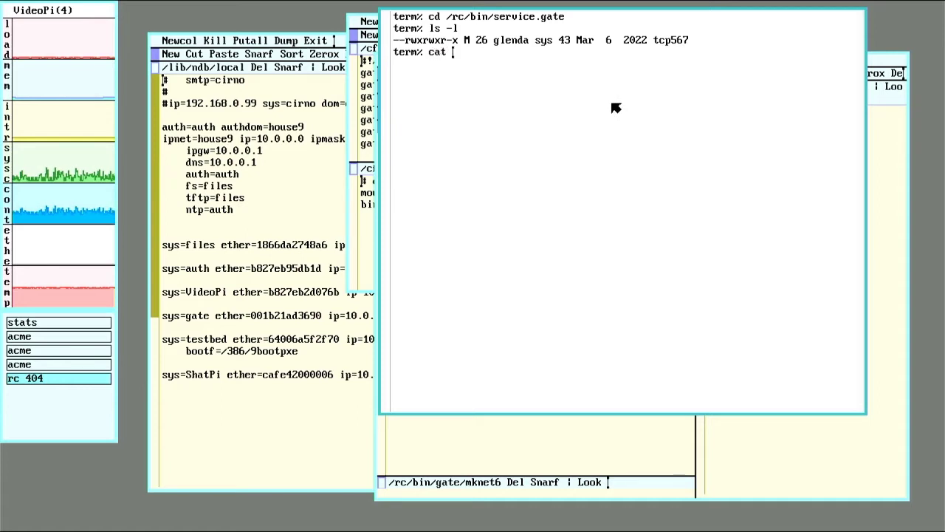
text(tcp)
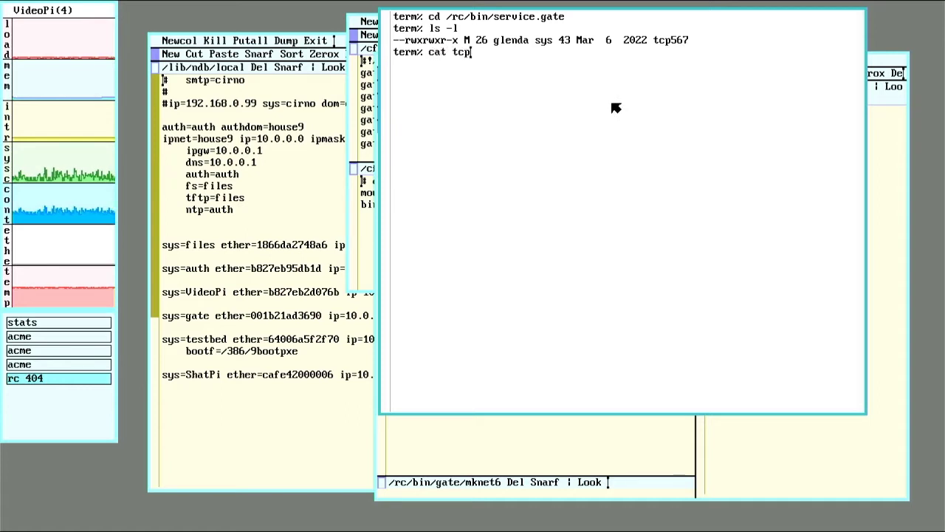
text(567)
key(Return)
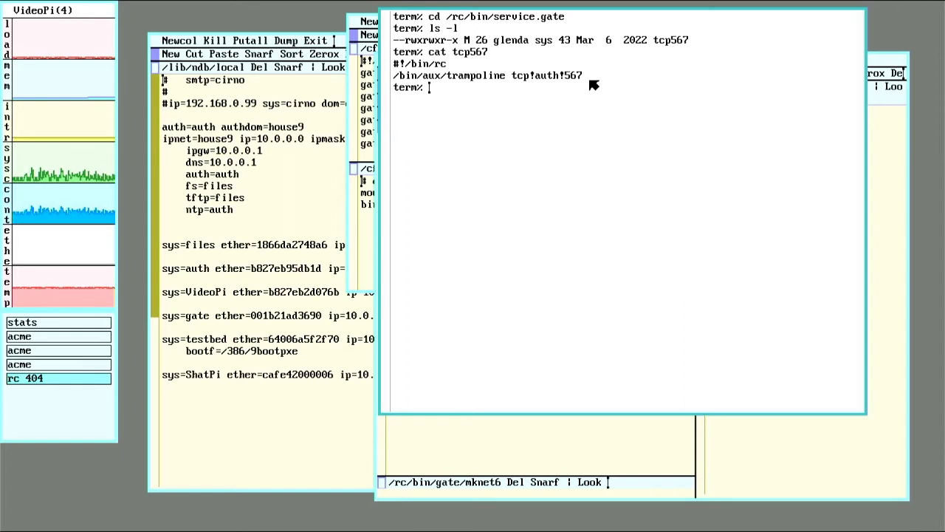
Delete the terminal window and expand the mknet6 script in the /rc/bin/gate window
right_click(932, 12)
right_click(929, 37)
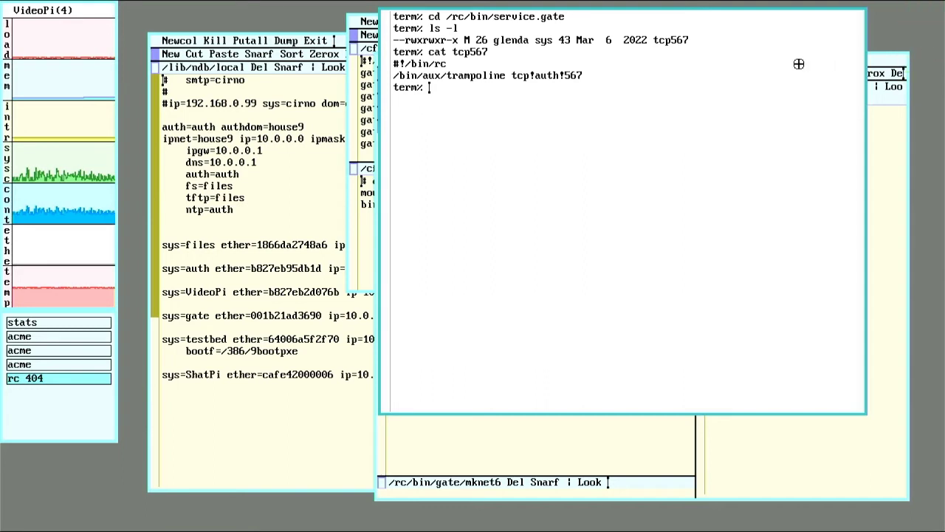
drag(798, 61, 804, 68)
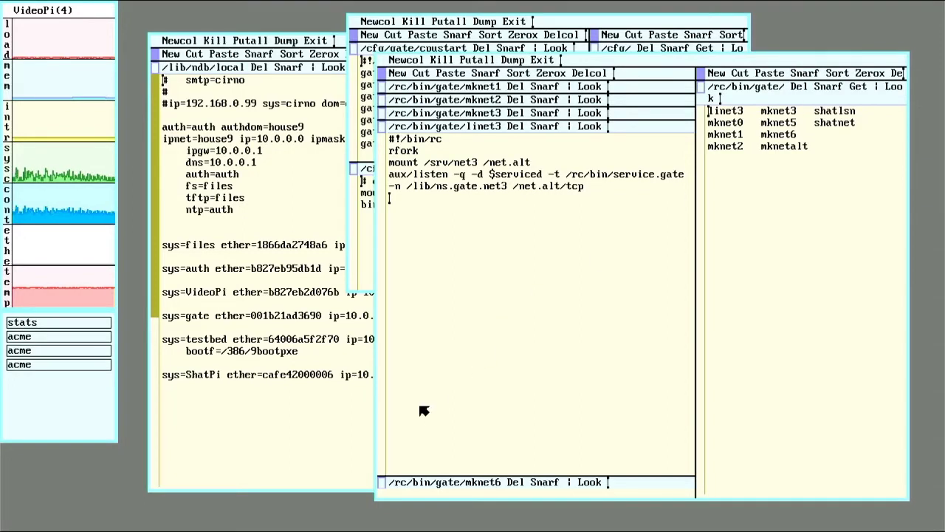
middle_click(384, 482)
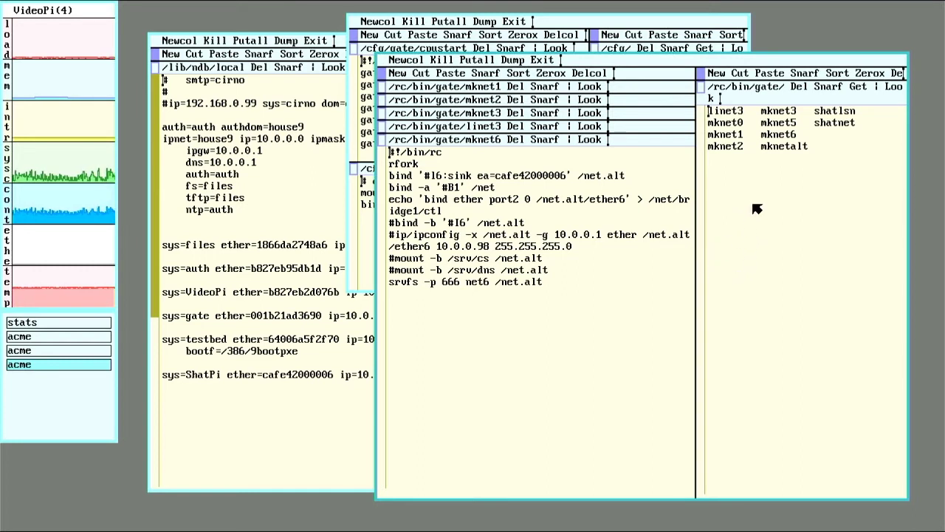
Delete the three acme windows showing the gate scripts, the /cfg files and /lib/ndb/local
right_click(793, 49)
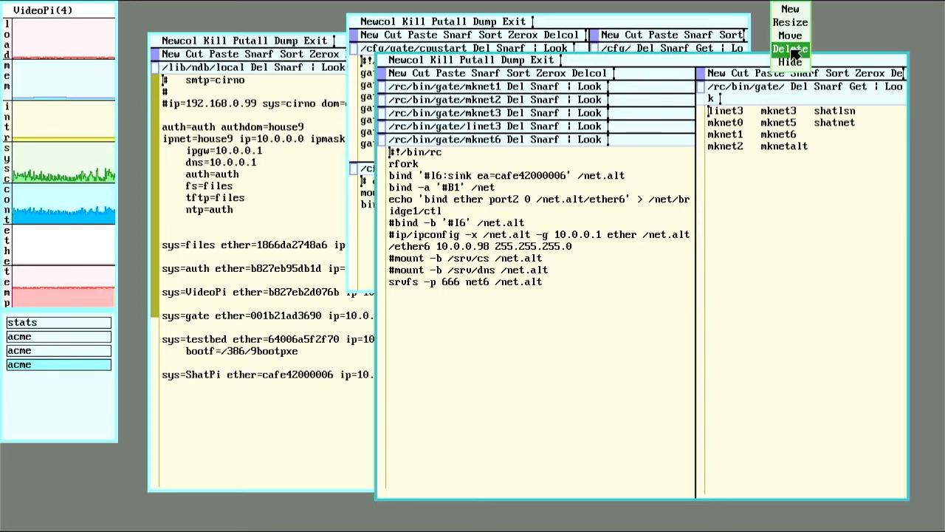
right_click(798, 105)
right_click(805, 130)
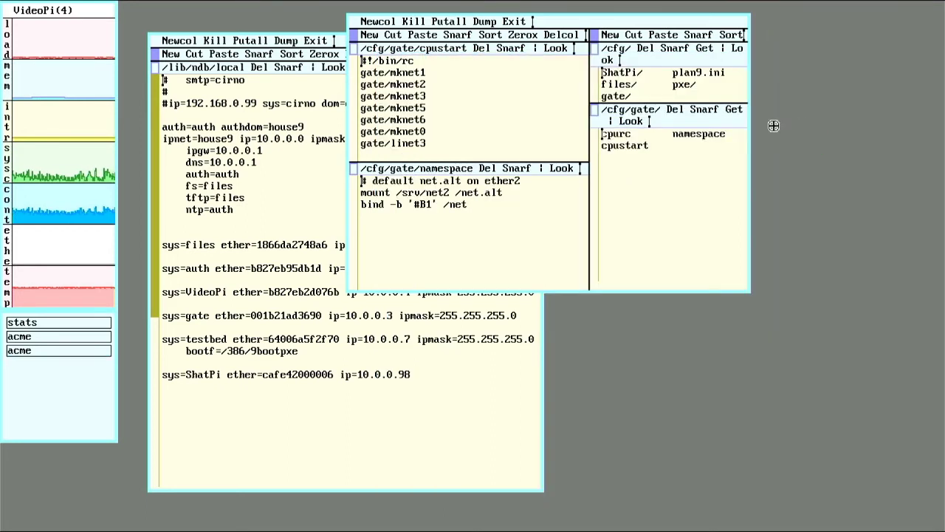
right_click(653, 133)
right_click(653, 134)
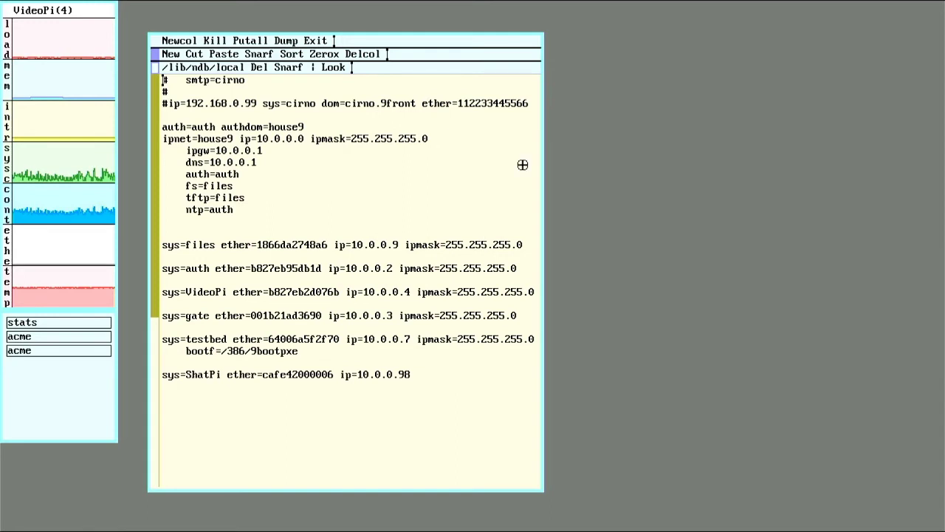
right_click(448, 174)
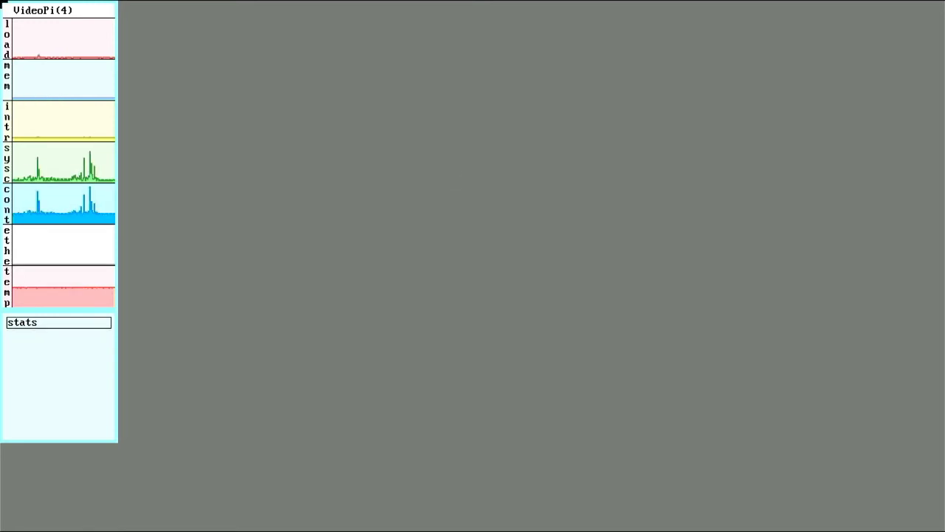
Open a new terminal window and connect to the remote host with rcpu -h 10.0.0.98
right_click(146, 53)
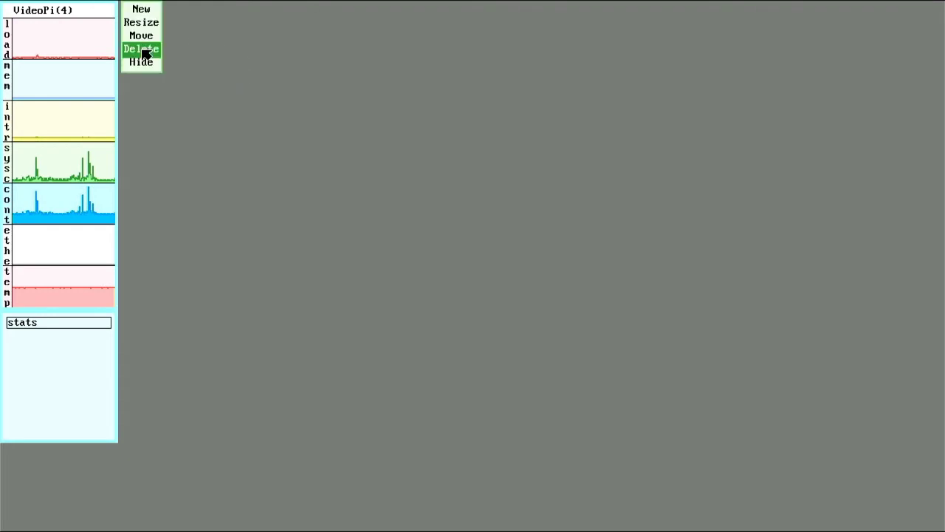
drag(145, 53, 617, 423)
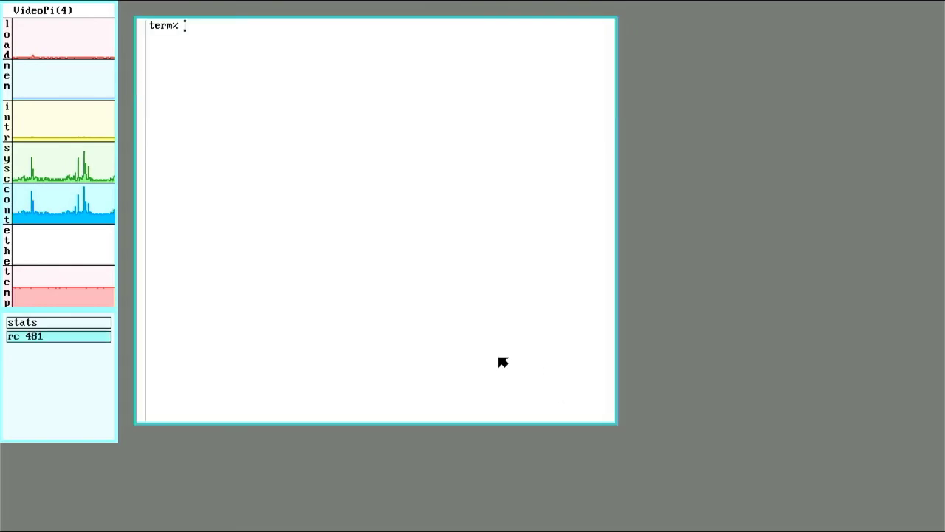
text(rp)
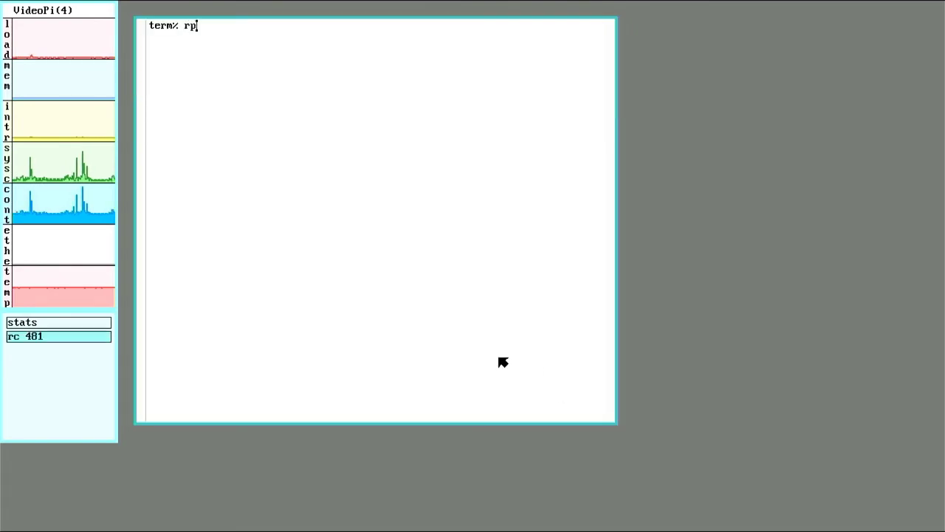
key(BackSpace)
text(c)
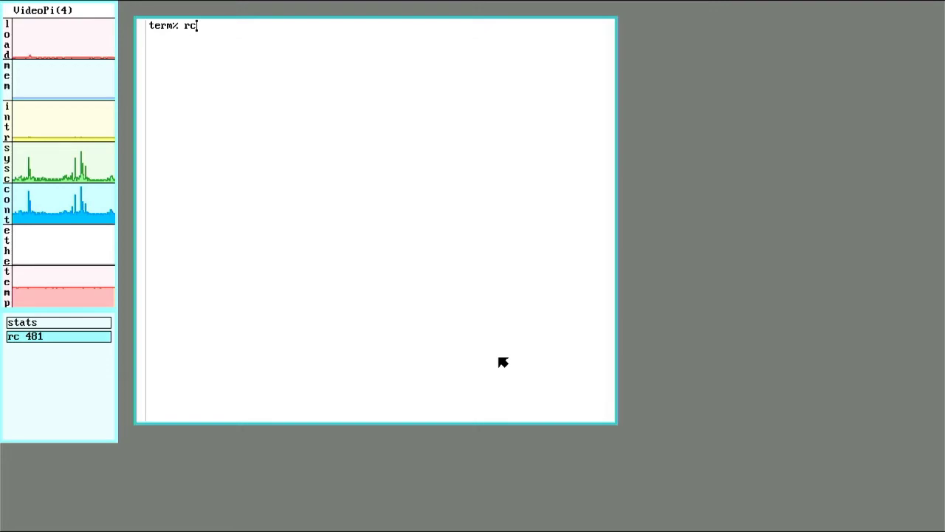
text(pu -h 10)
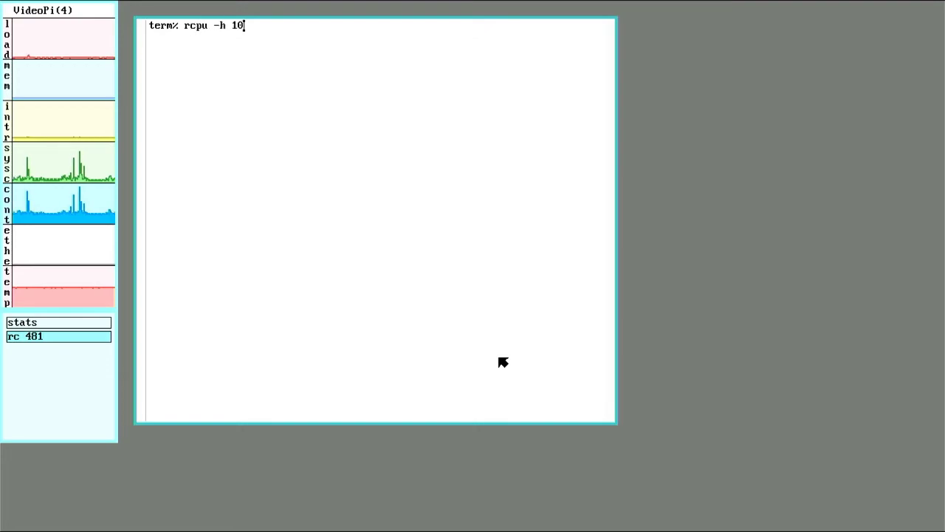
text(.0.0.)
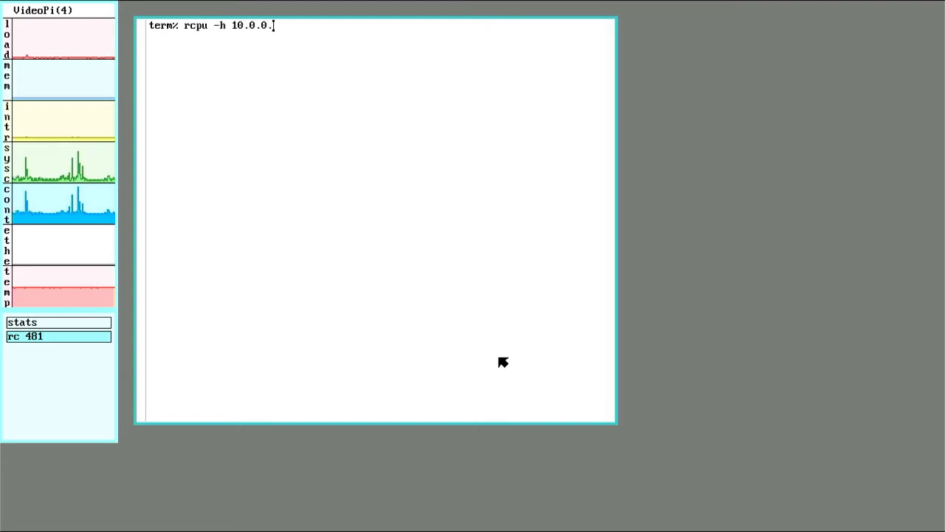
text(98)
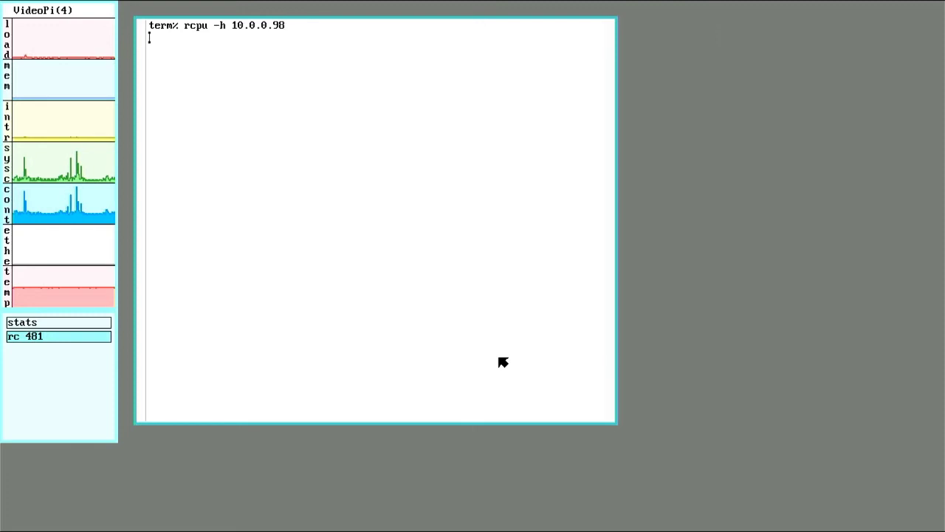
Open a second terminal window overlapping the rcpu one and ping 192.168.2.1 with ip/ping
right_click(879, 66)
drag(890, 47, 368, 457)
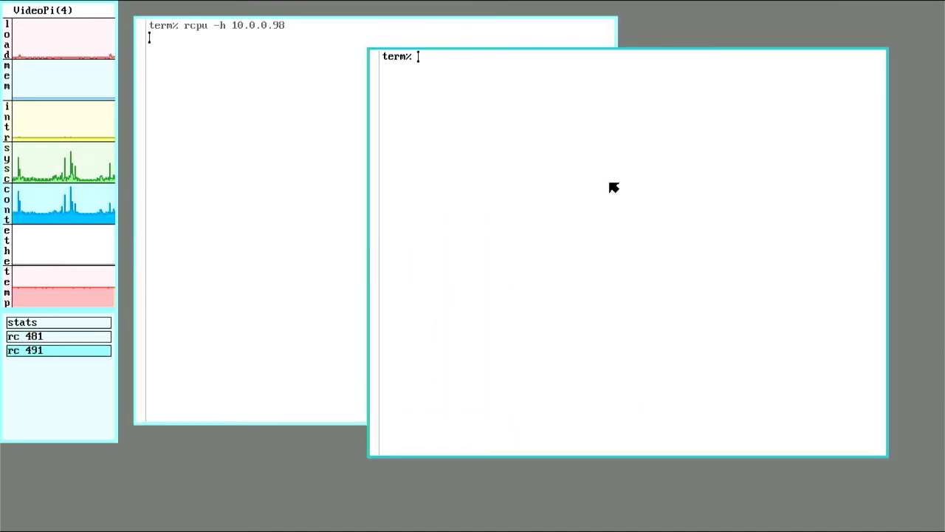
text(ip/p)
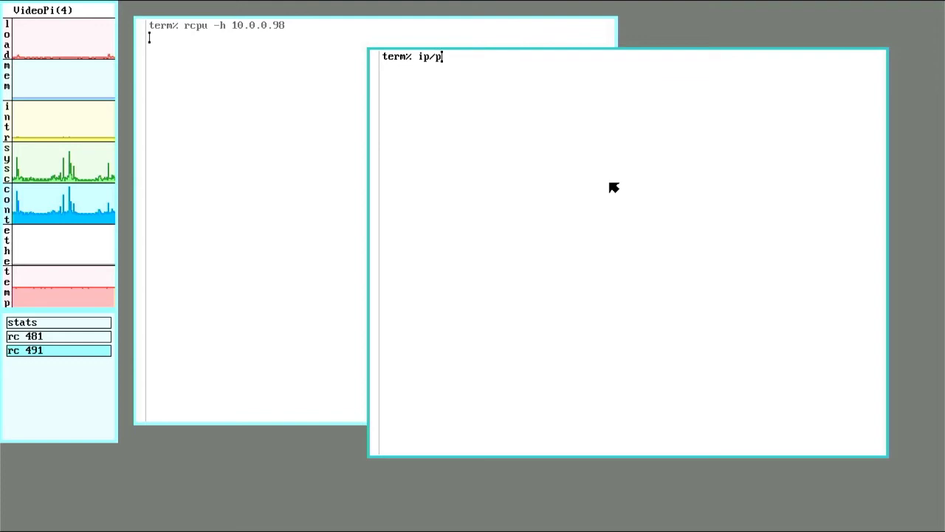
text(ing 1)
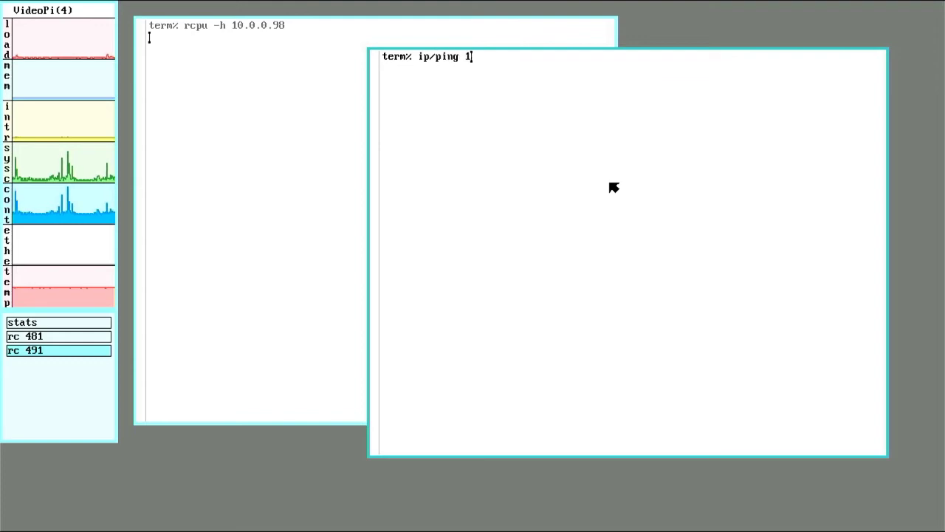
text(292.168)
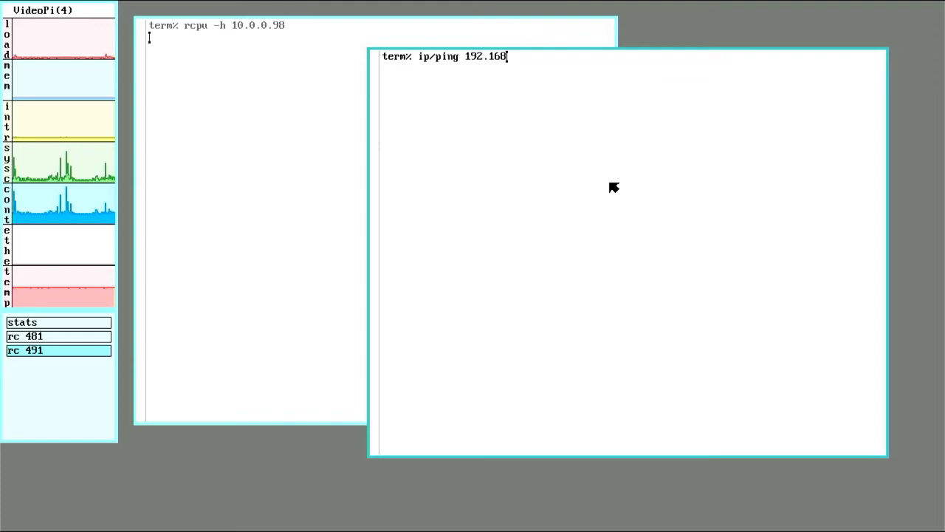
text(.2.1)
key(Return)
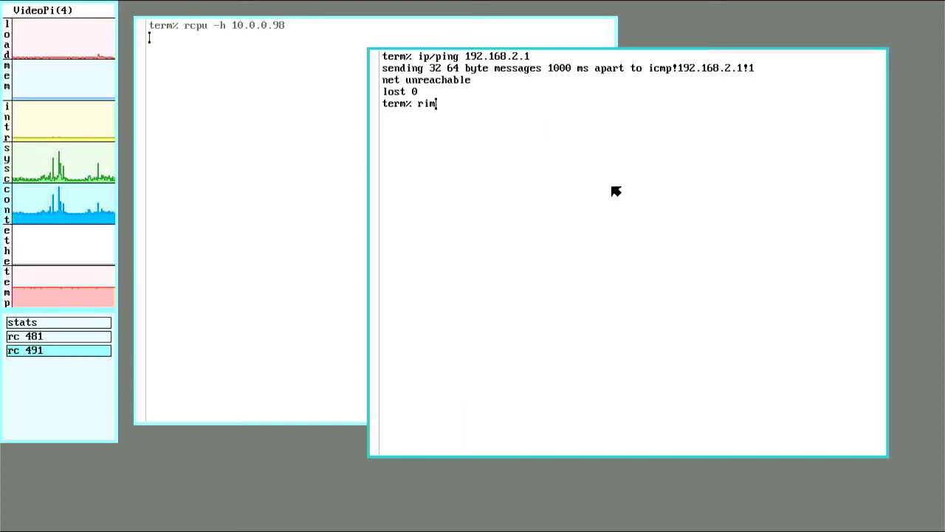
Import the gateway's /net.alt onto the local /net with rimport gate /net.alt /net
text(port)
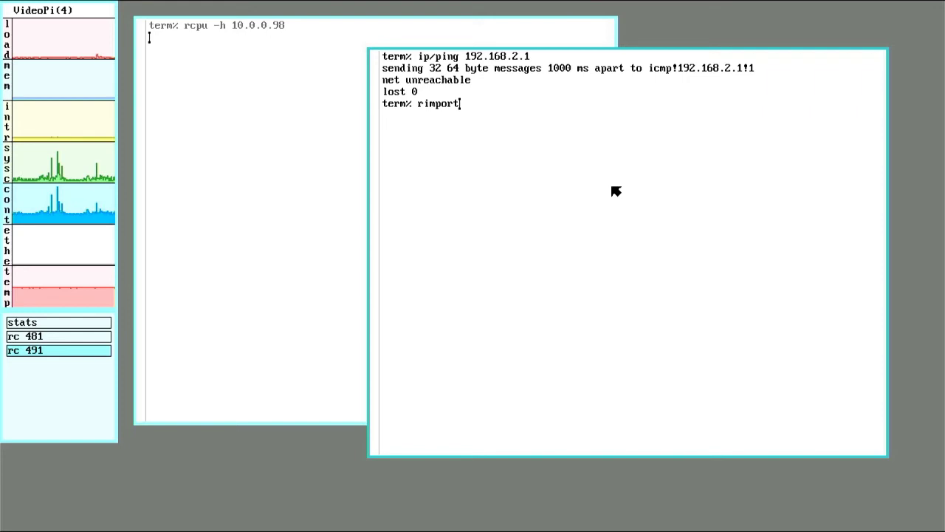
text( -)
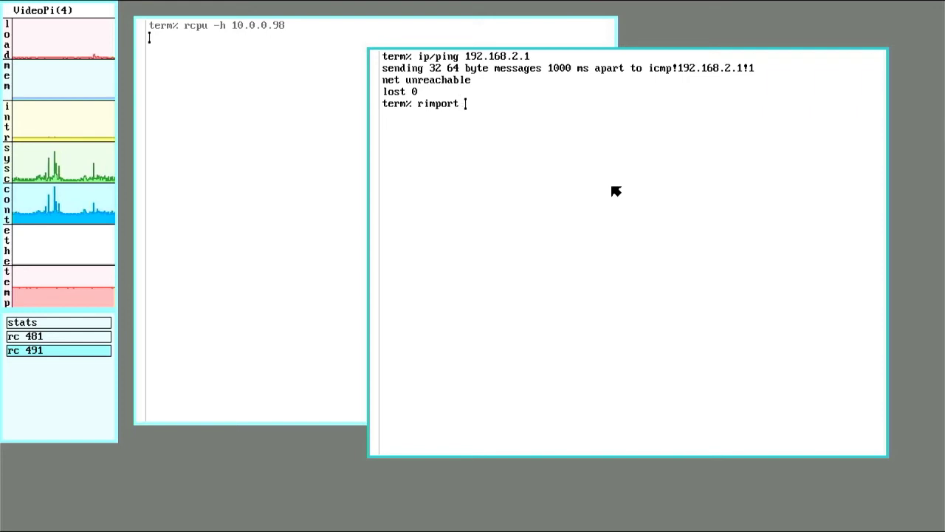
text(gate )
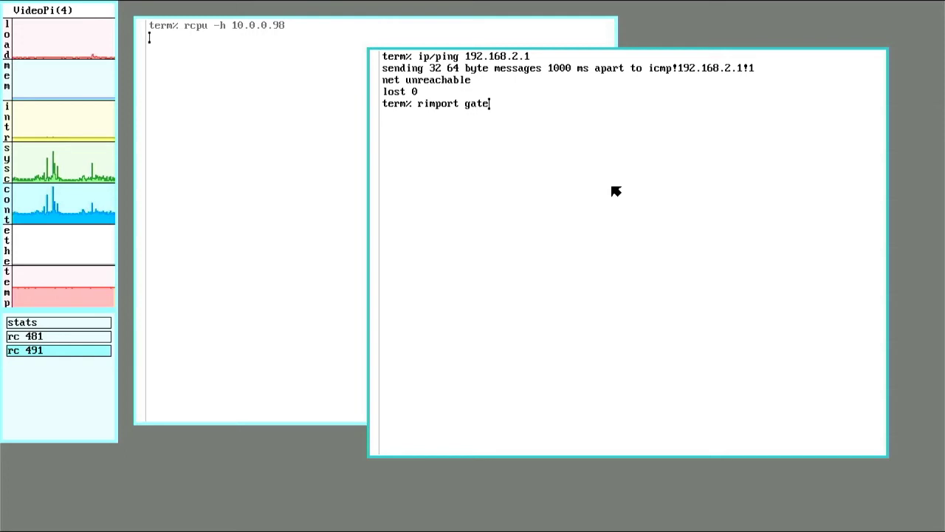
text(/net)
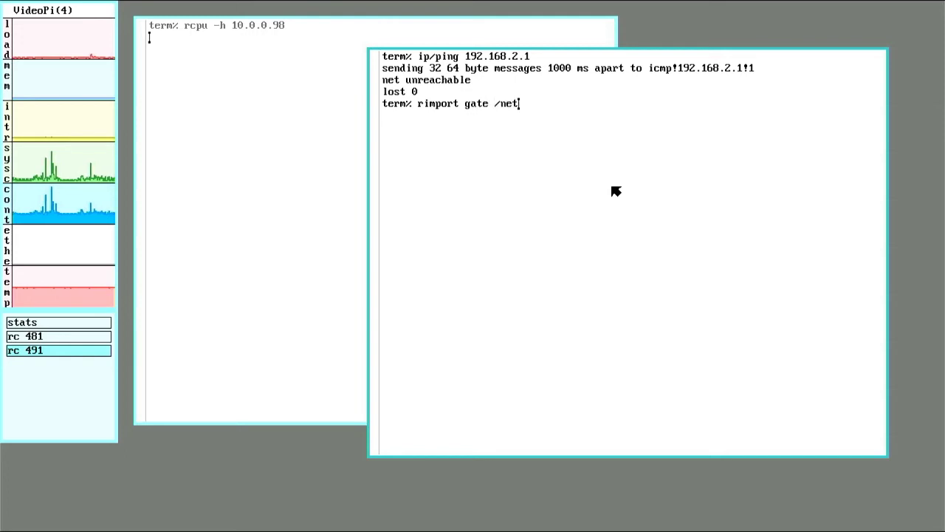
text(.alt /)
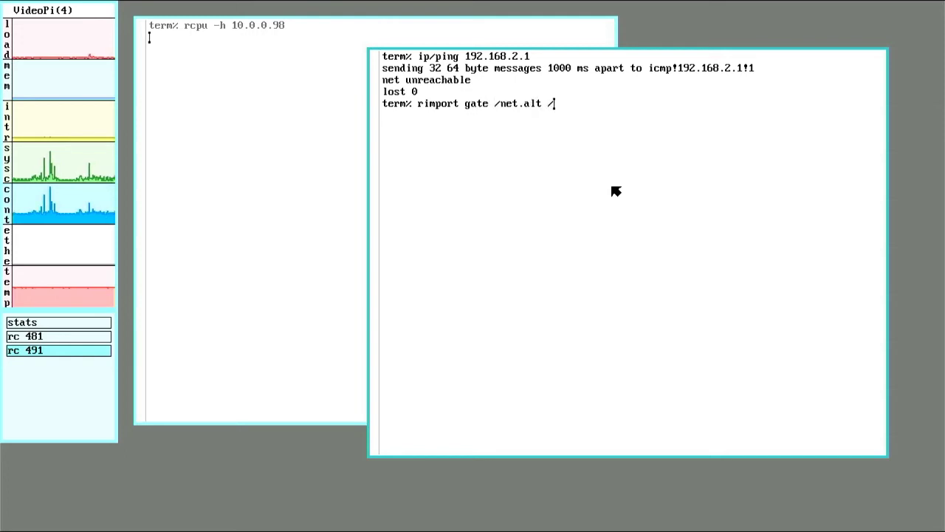
text(net)
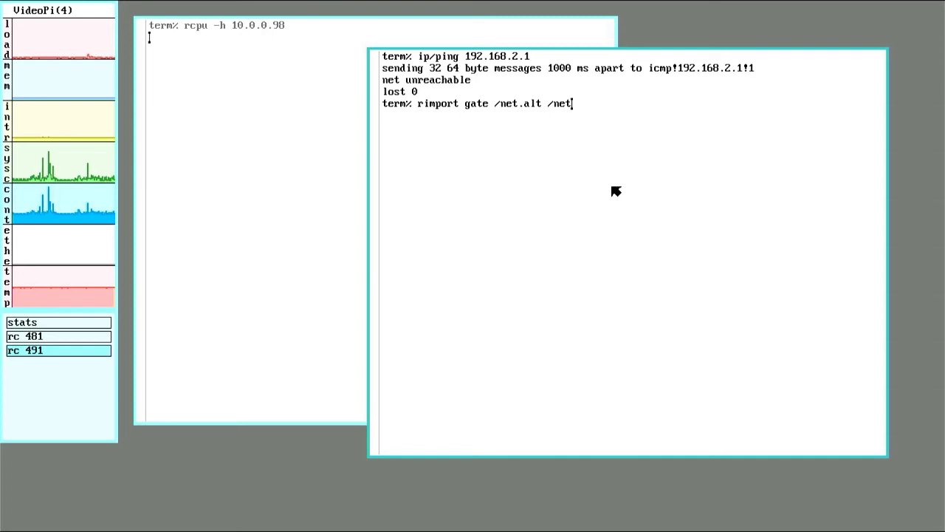
key(Return)
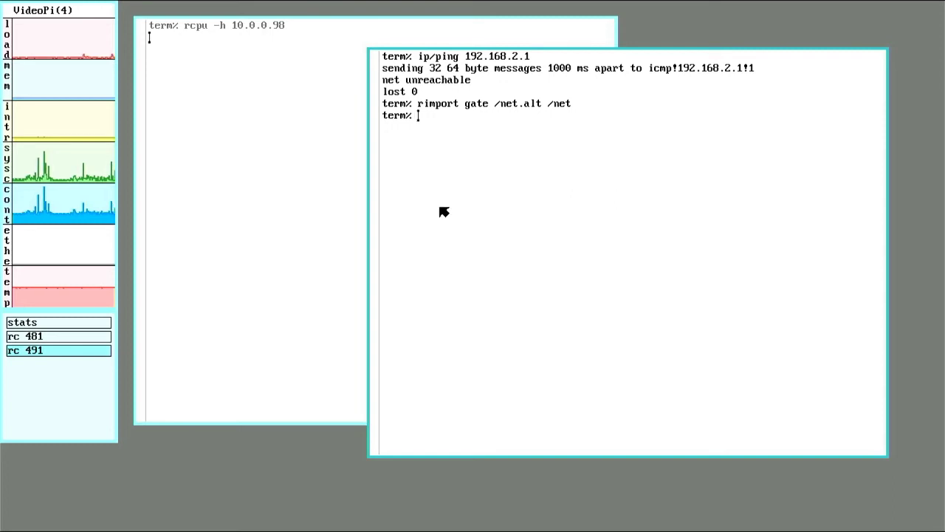
Ping 192.168.2.1 again from the same terminal, through the imported network stack
text(ip/ping )
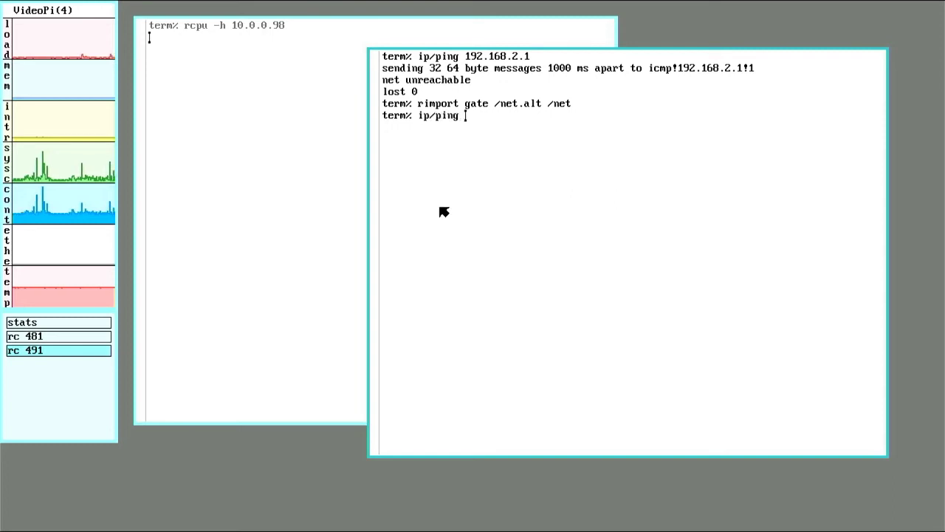
text(192.168)
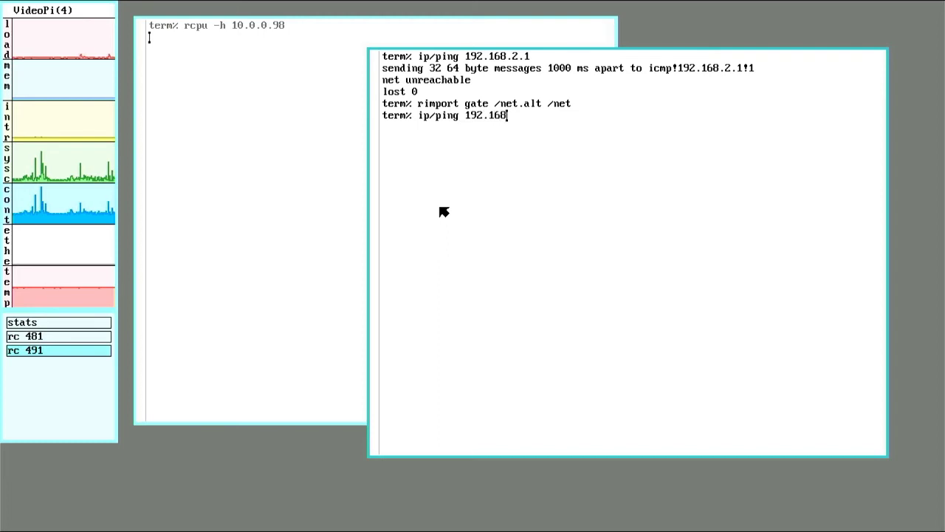
text(.2.1)
key(Return)
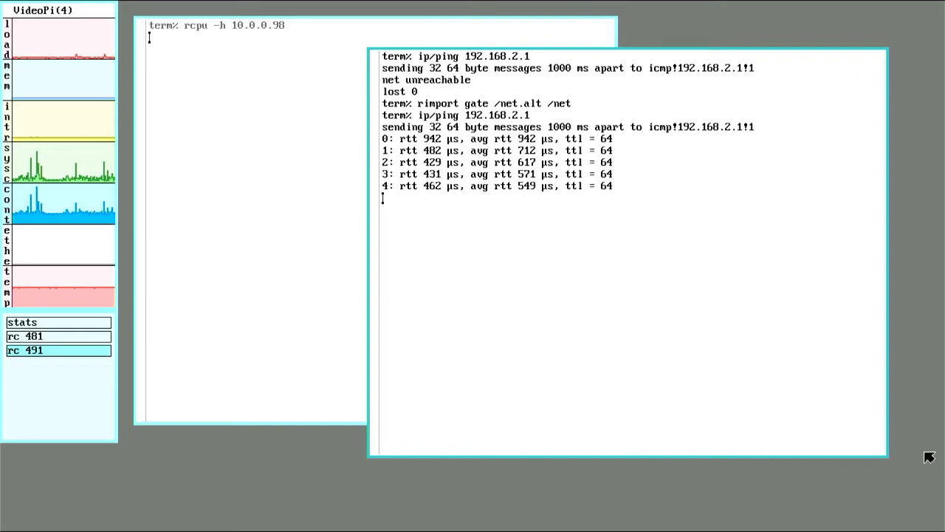
Open a third terminal window without the imported network and run ip/ping 192.168.2.1 in it
right_click(923, 479)
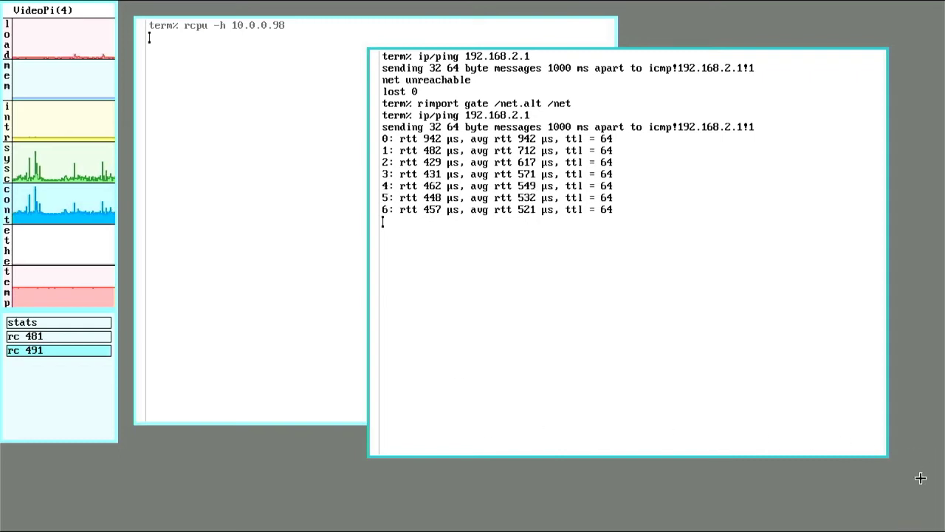
drag(916, 491, 421, 181)
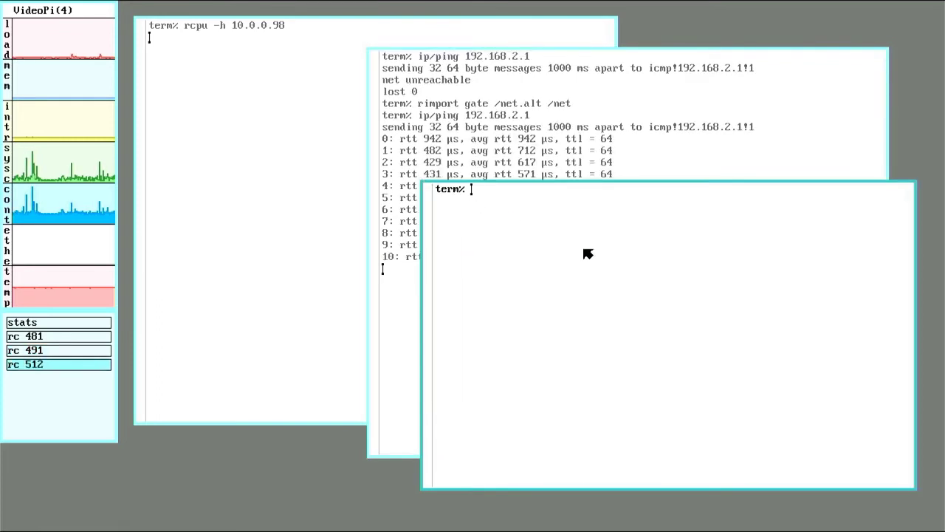
text(ip/ping )
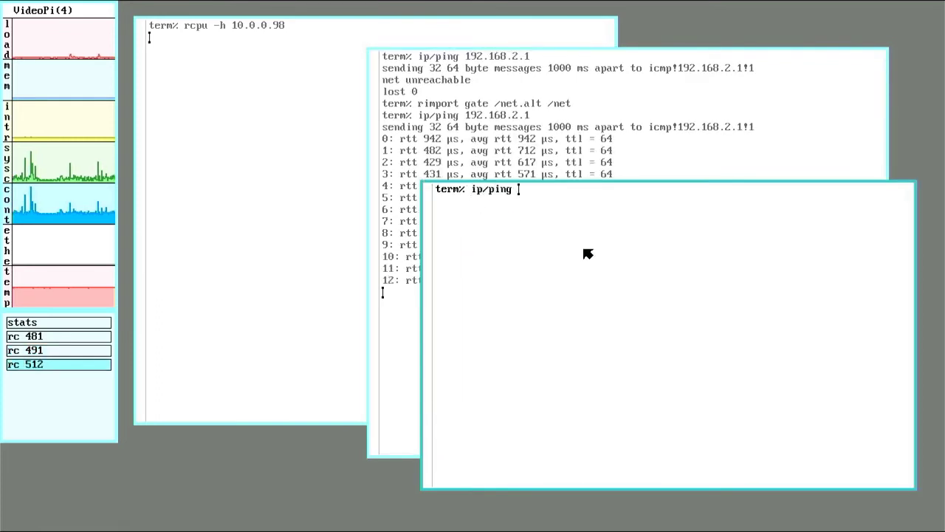
text(192.168.)
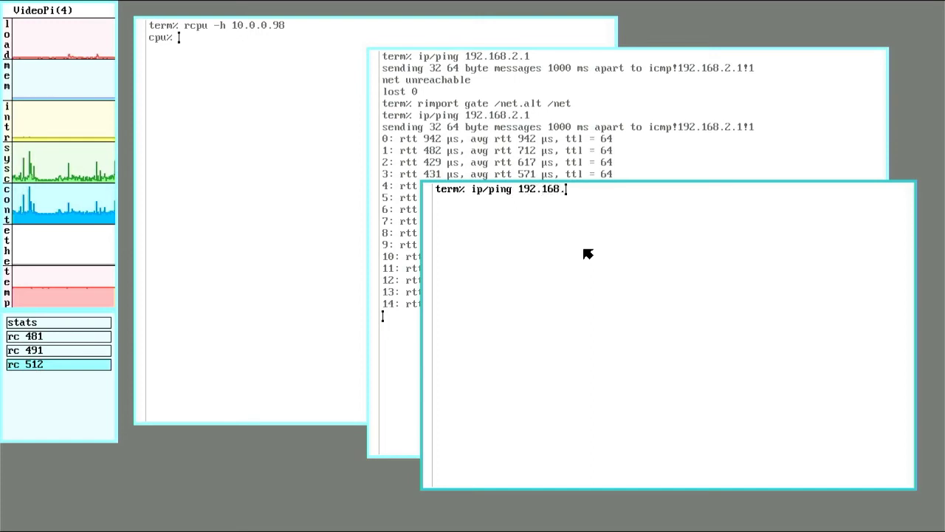
text(2.1)
key(Return)
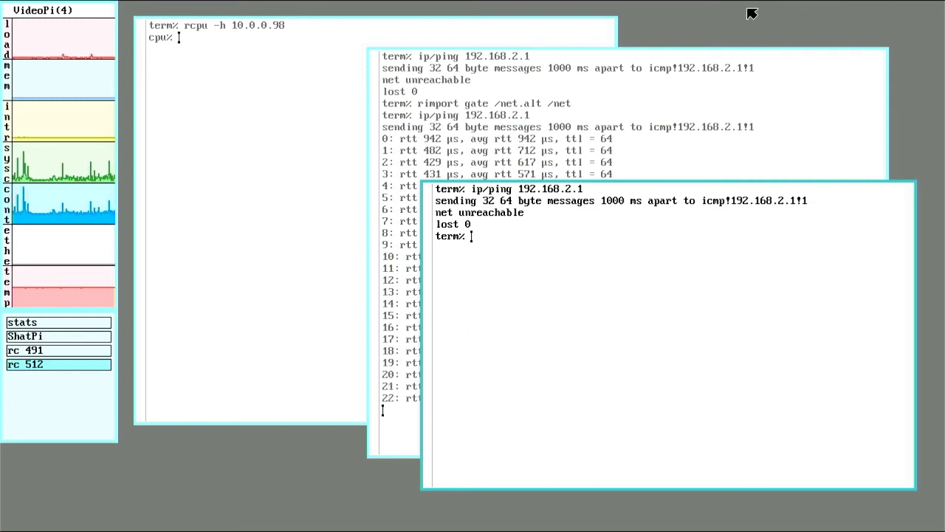
Delete the two terminal windows used for pinging, keeping the rcpu session window
drag(752, 13, 734, 60)
right_click(763, 56)
right_click(700, 305)
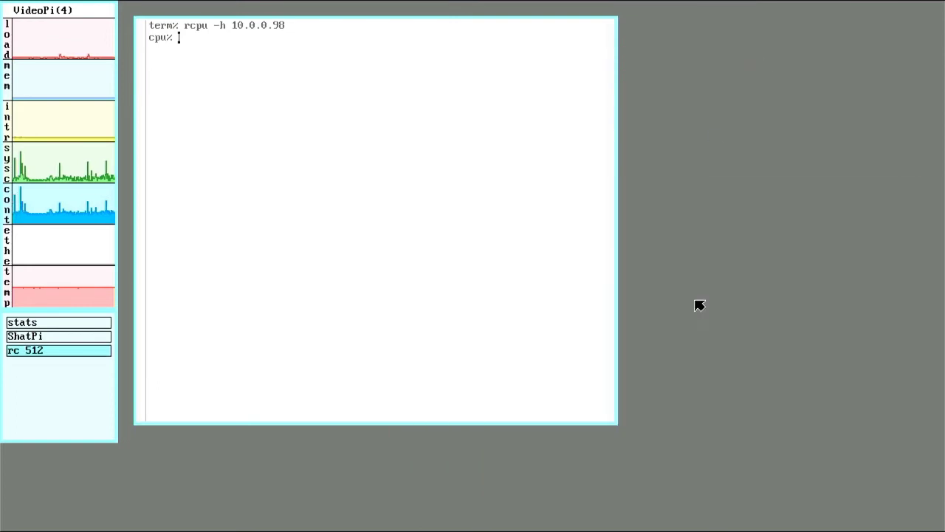
Run rio -si riostart in the rcpu session window and enlarge that window toward its lower-right corner
click(416, 258)
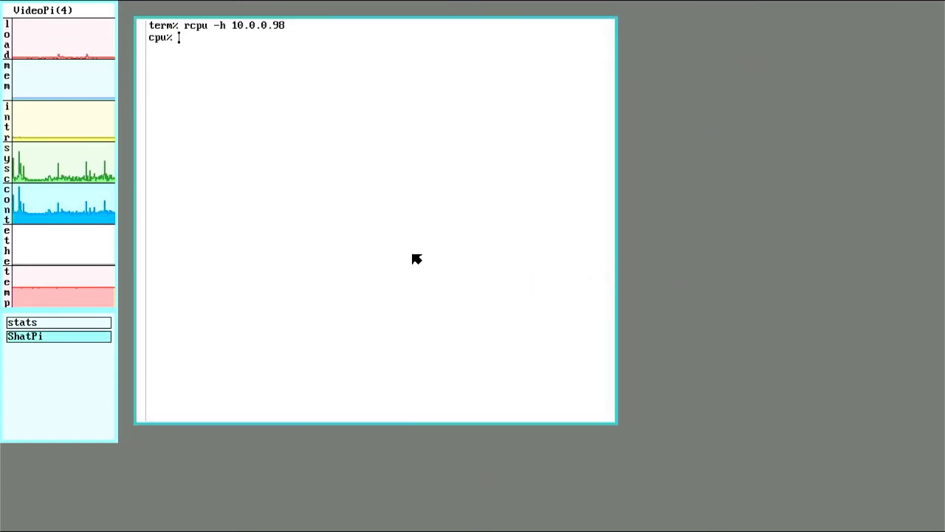
text(rio )
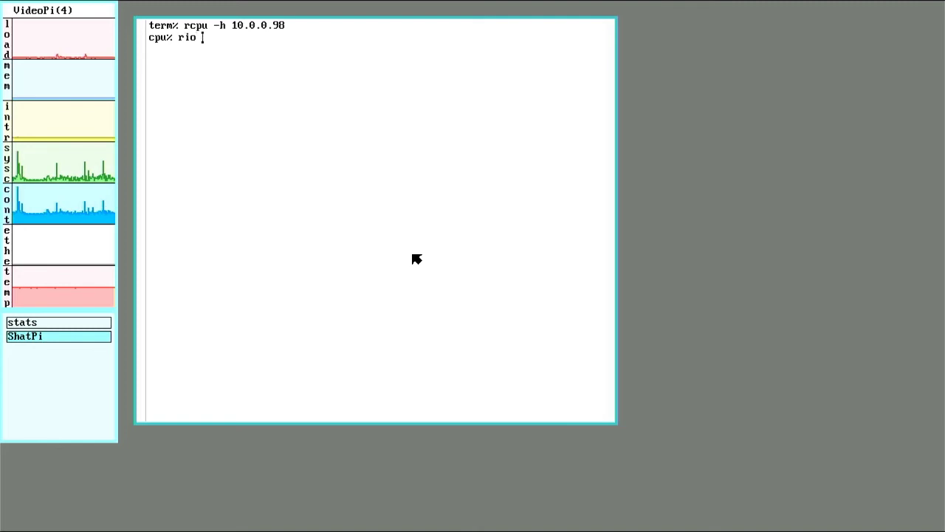
text(-si riosta)
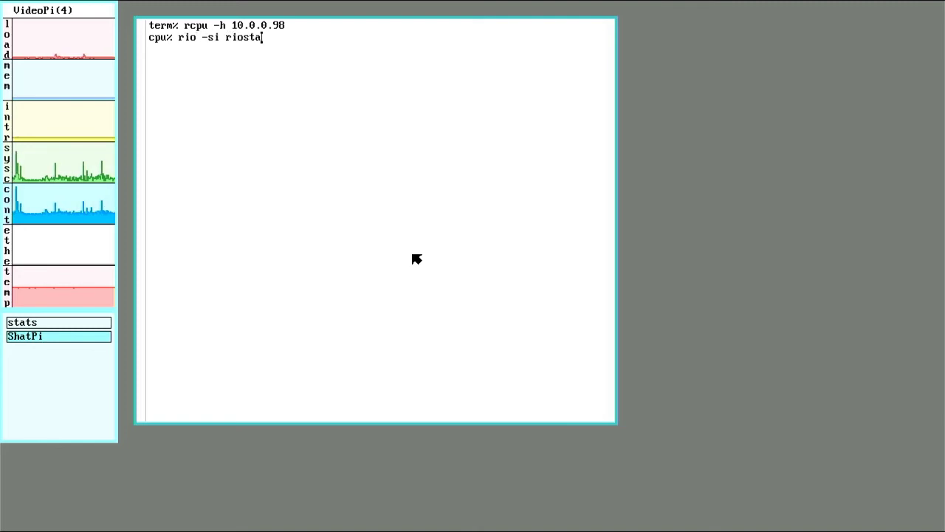
text(rt)
key(Return)
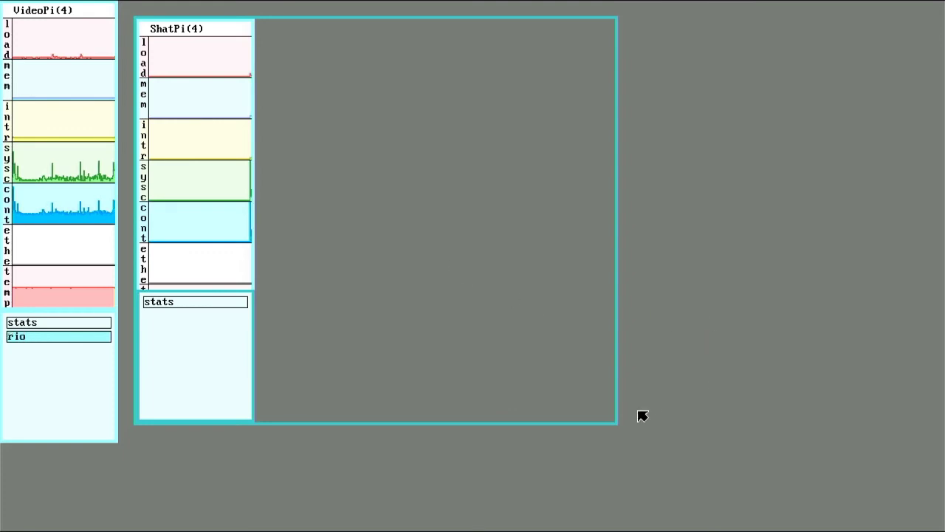
drag(616, 422, 862, 517)
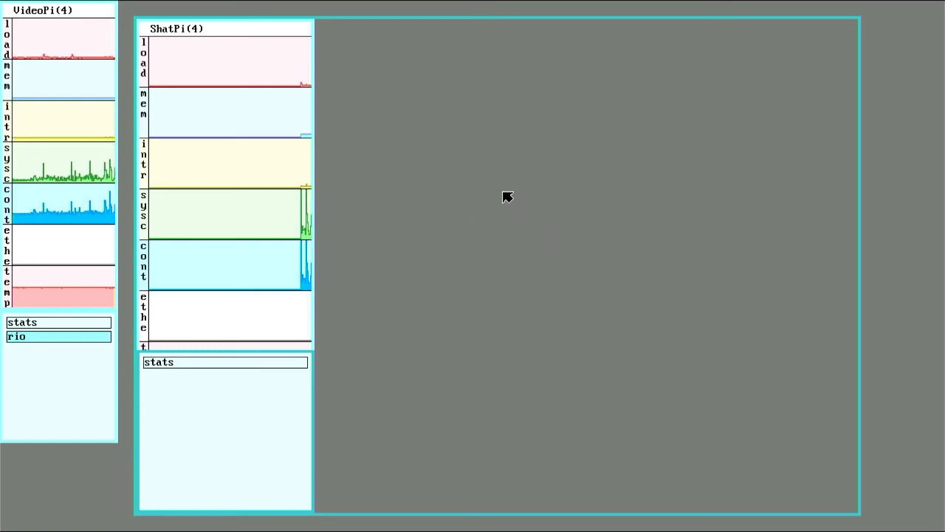
Open a terminal window inside the ShatPi rio session and print /net/ipselftab with cat
right_click(368, 74)
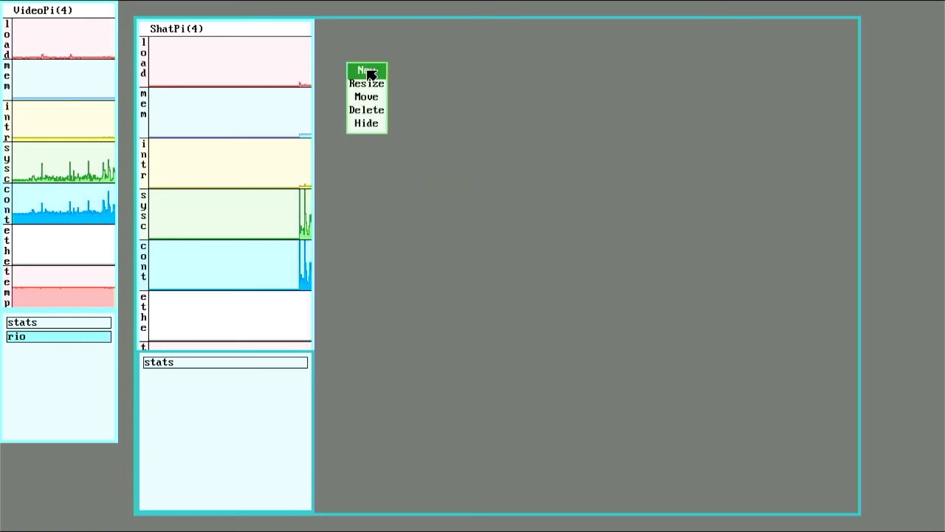
drag(345, 51, 769, 413)
text(cat )
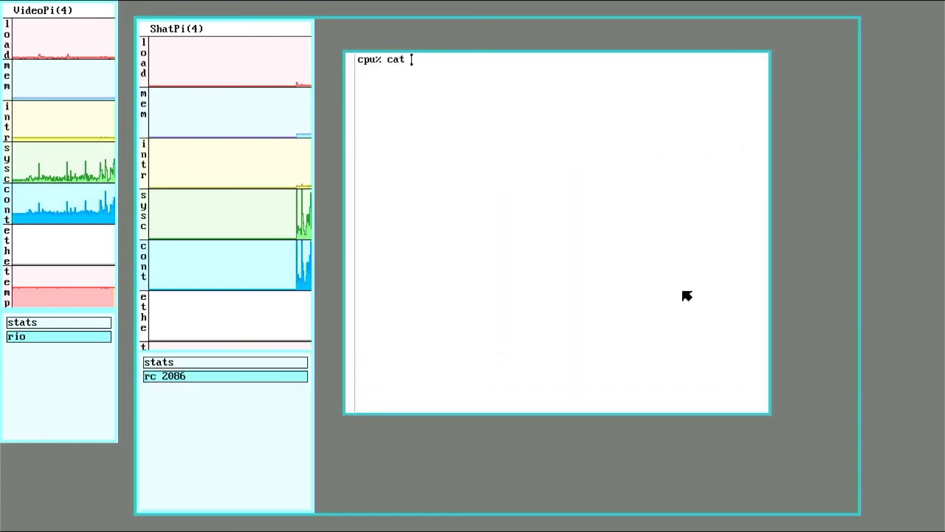
text(/net/)
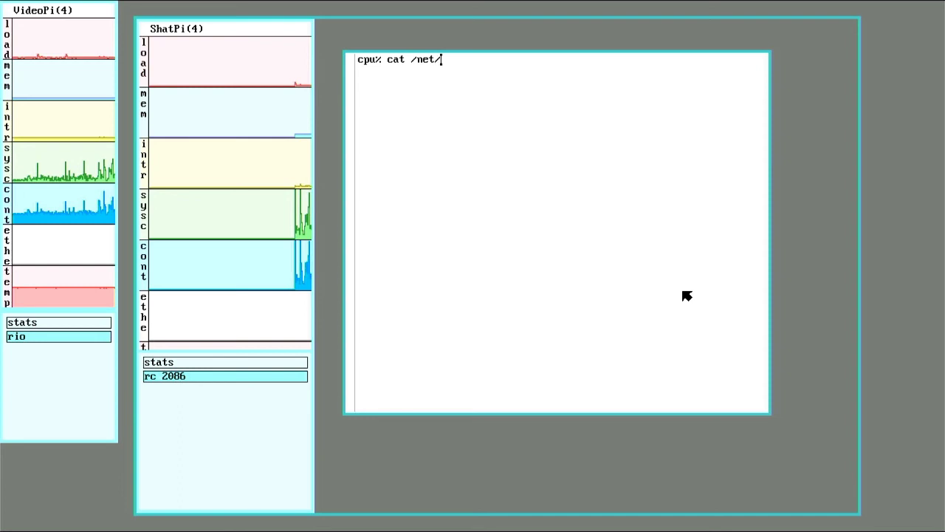
text(ipselftab)
key(Return)
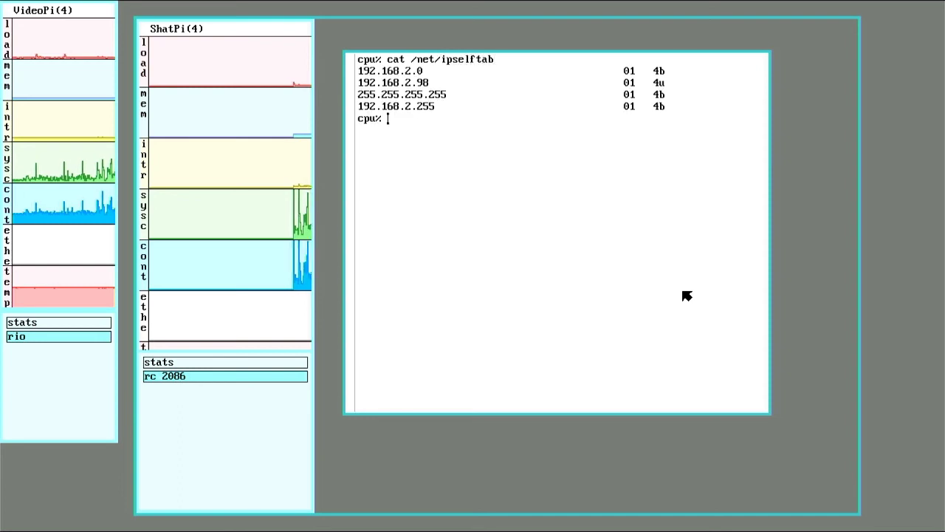
Ping 192.168.2.1 from the ShatPi terminal with ip/ping
text(i)
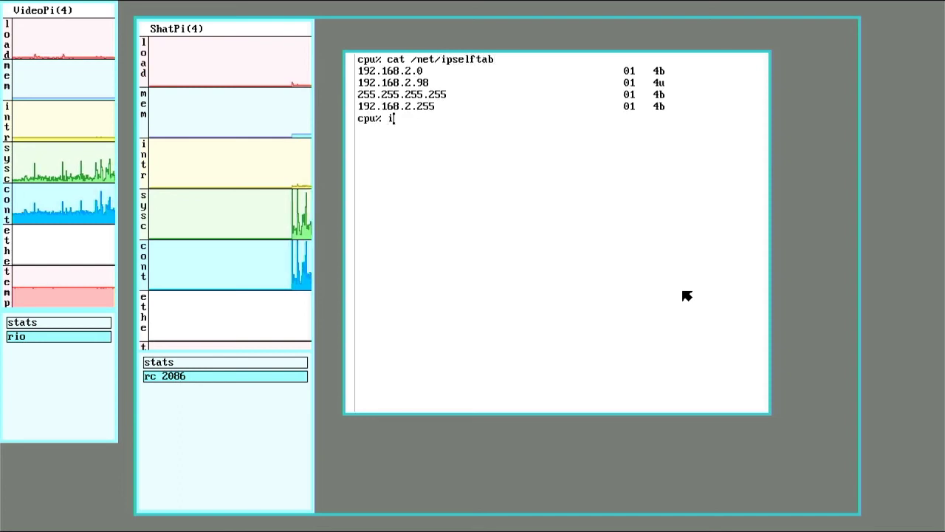
text(p/ping )
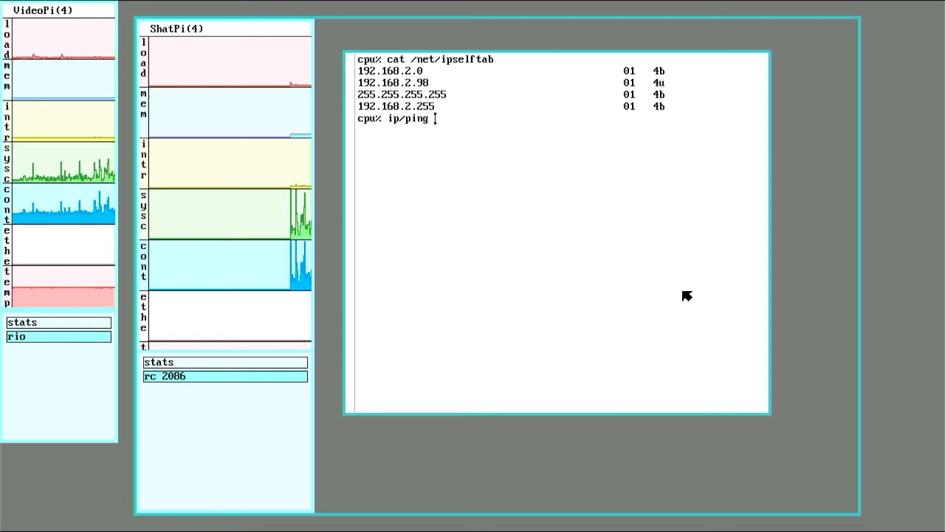
text(192.168.)
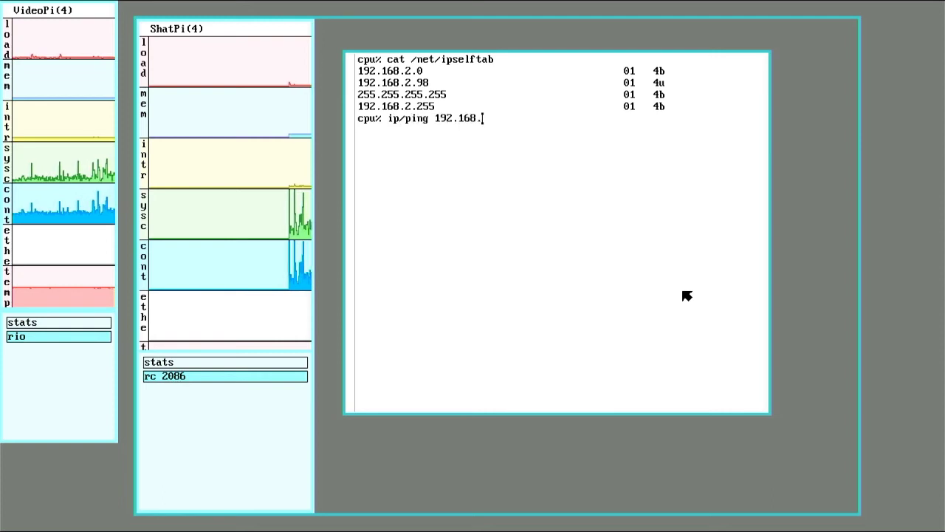
text(2.1)
key(Return)
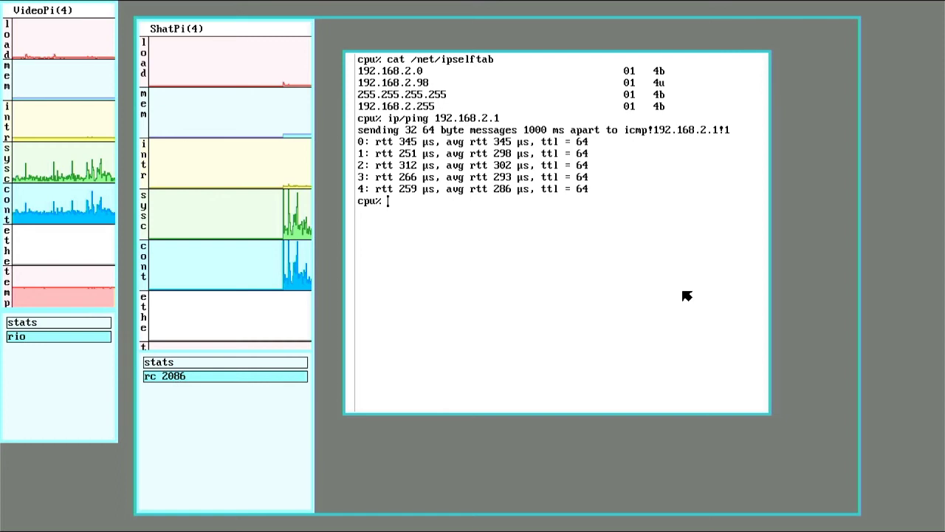
Try to ping 10.0.0.9 from the ShatPi terminal with ip/ping, and interrupt the command
text(ip/ping )
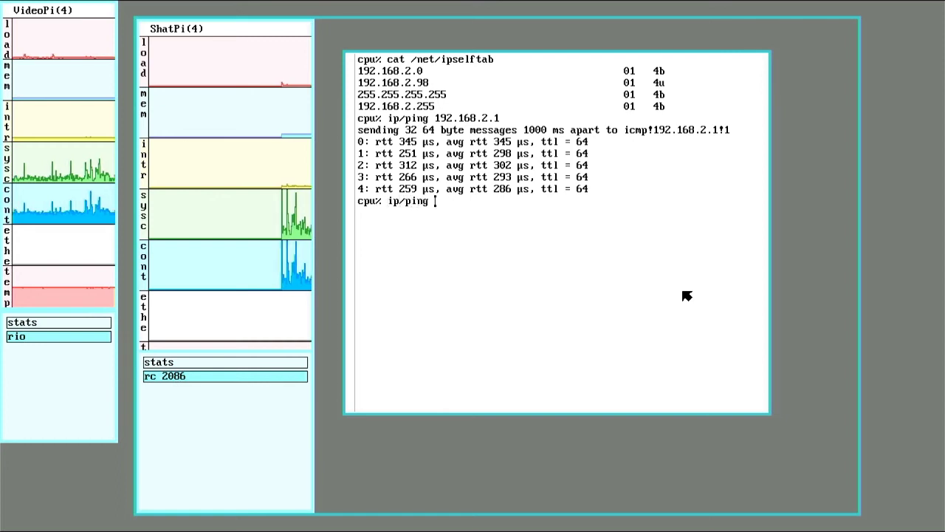
text(10)
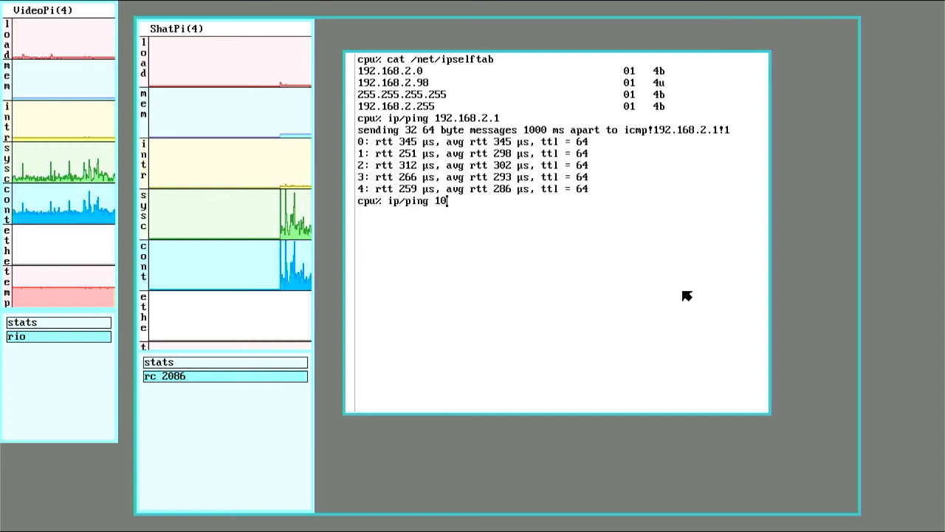
text(.0.0.)
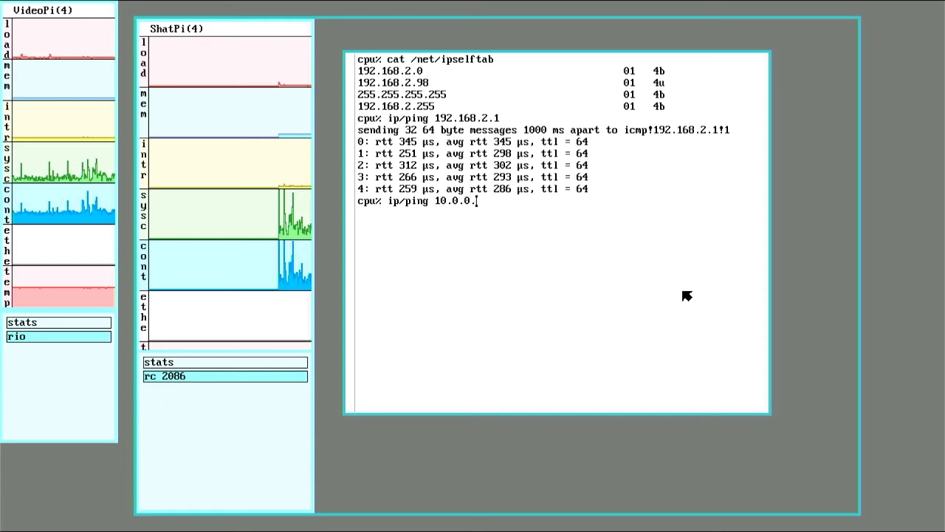
text(9)
key(Return)
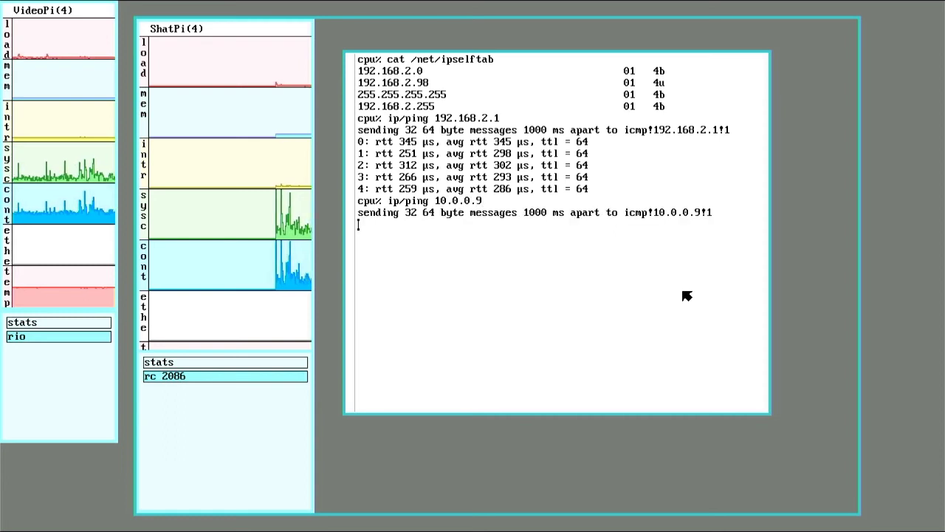
key(Delete)
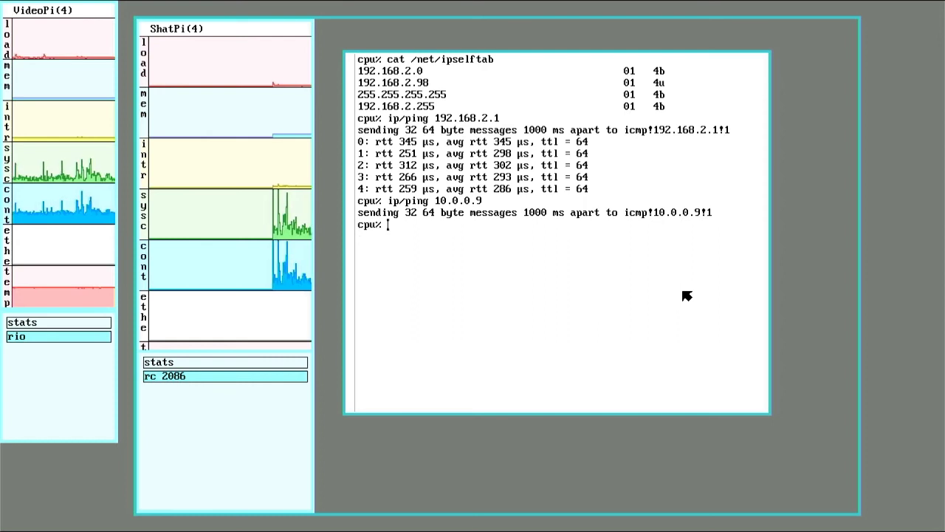
Bind /net.alt onto /net in the ShatPi terminal
text(bind )
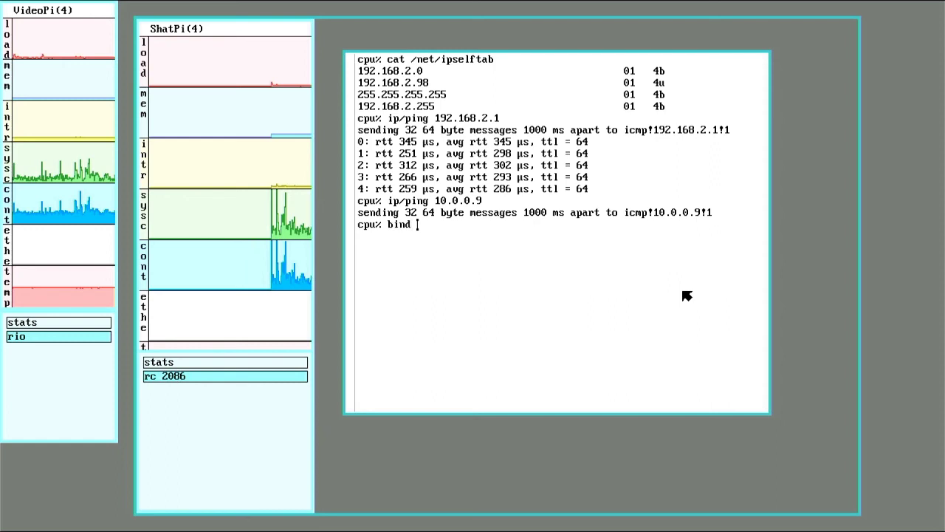
text(/n)
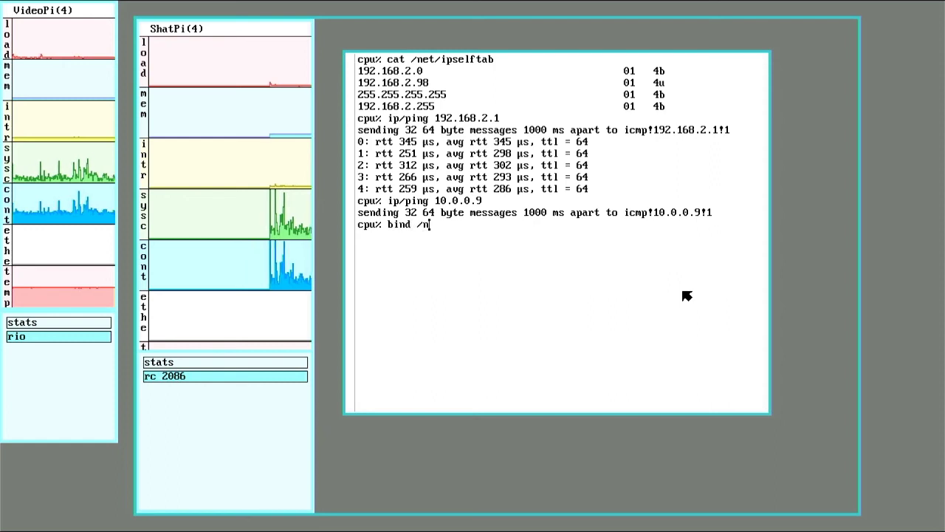
text(et.alt /net)
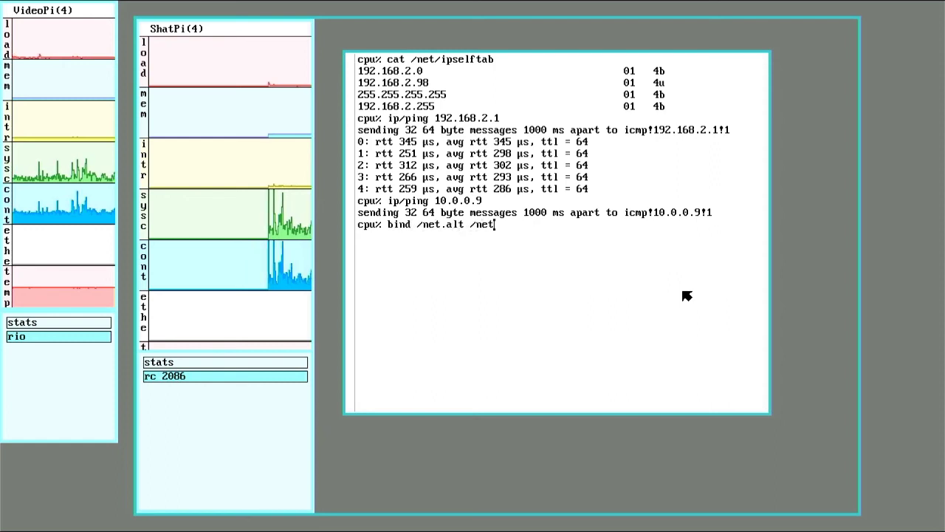
key(Return)
Ping 10.0.0.9 again with ip/ping through the newly bound /net, and stop the ping after several replies
text(pu% )
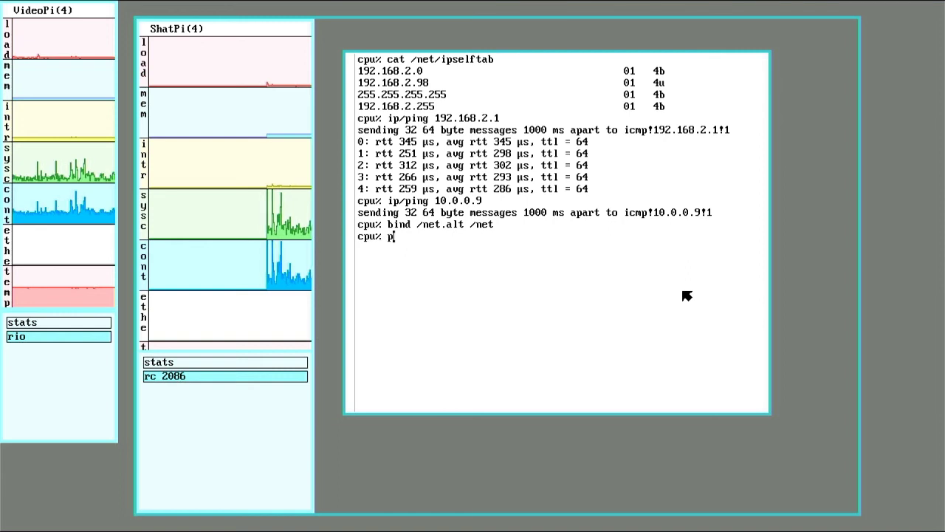
text(i)
key(BackSpace)
key(BackSpace)
text(ip)
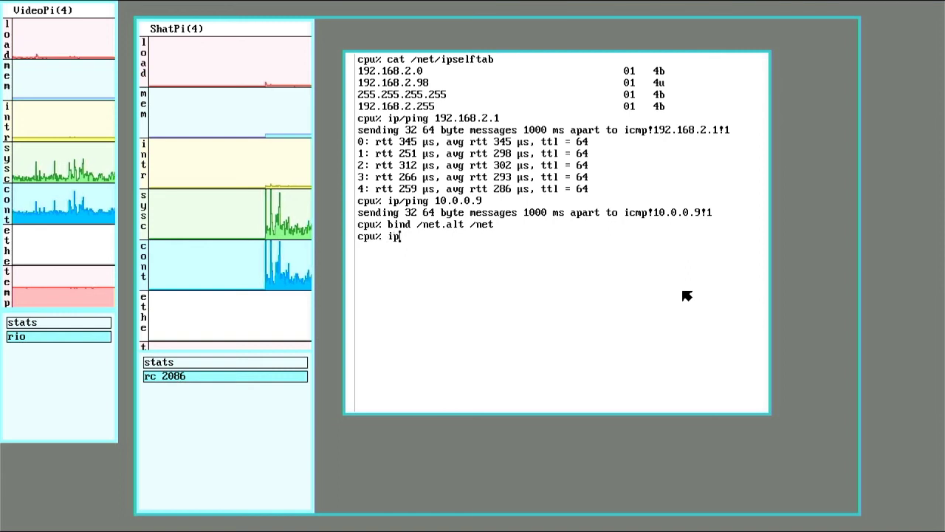
text(/ping )
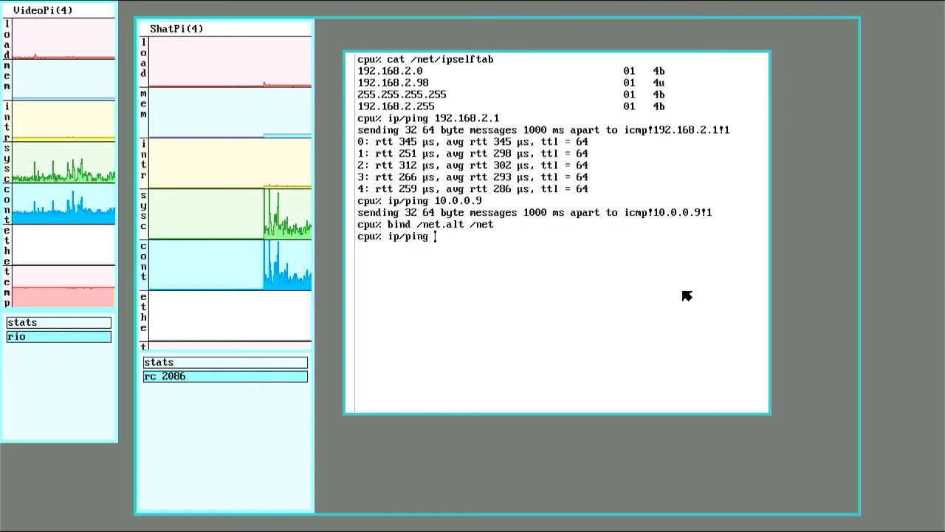
text(10.0.0.)
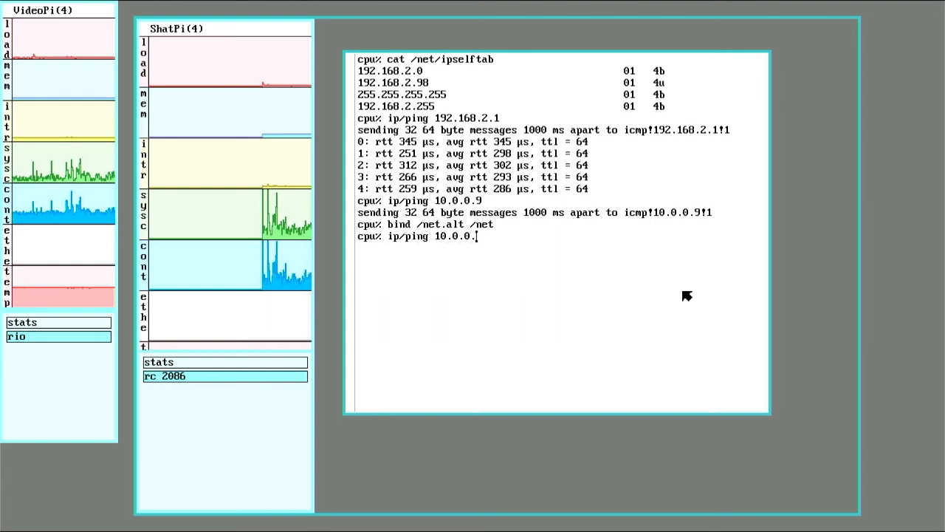
text(9)
key(Return)
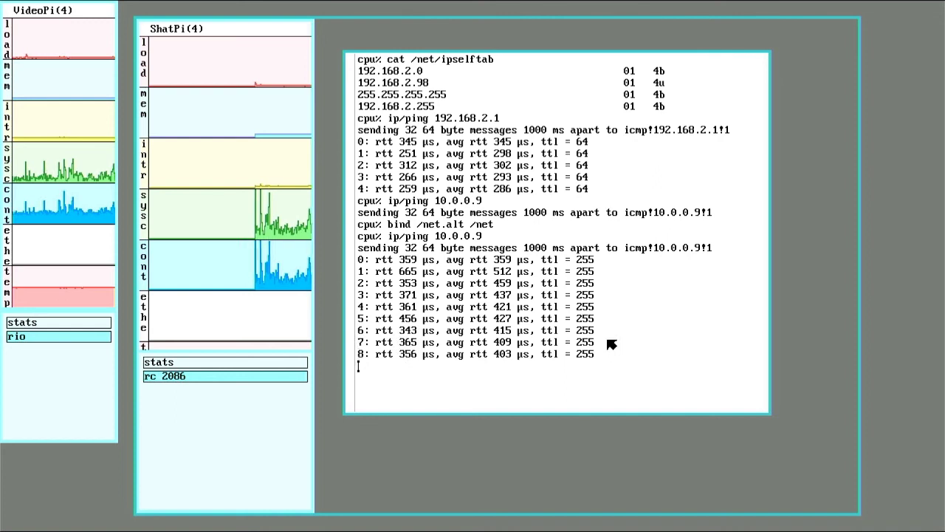
key(Delete)
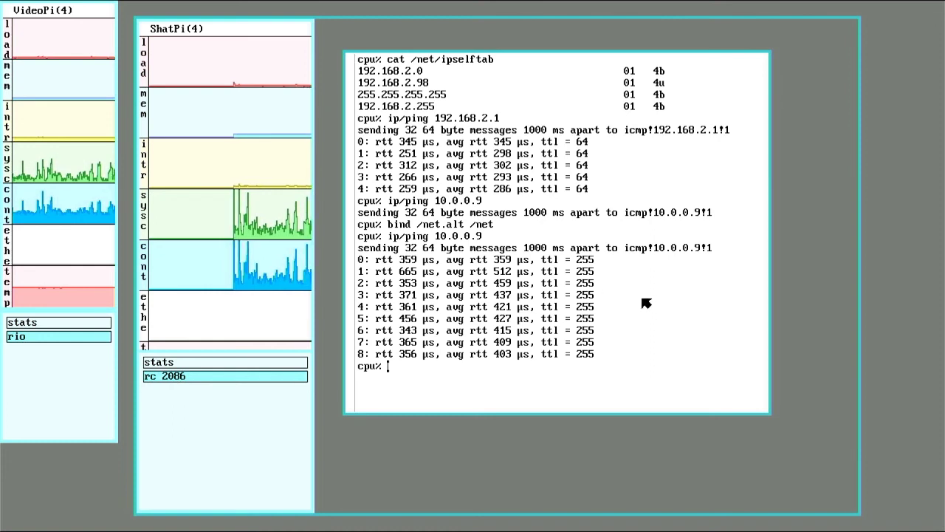
Delete the outer window that holds the ShatPi rio session
right_click(875, 285)
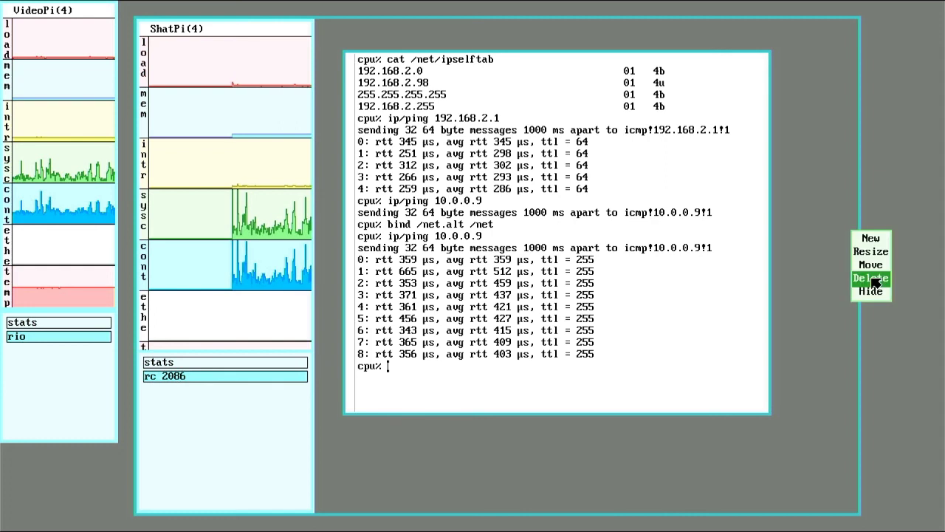
right_click(786, 282)
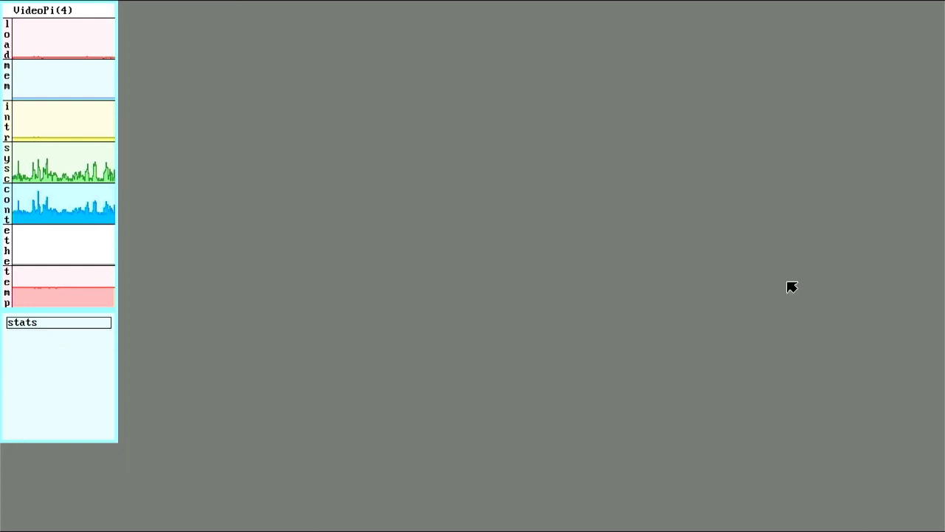